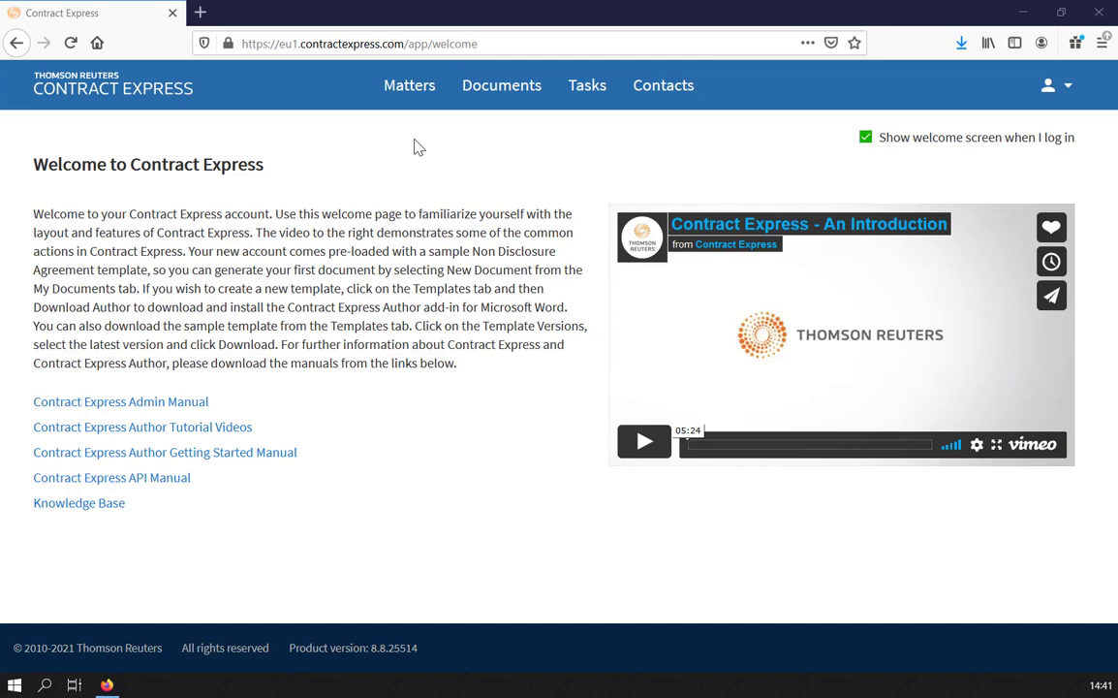
# Step: From the documents list, create a new document using the Non Disclosure Agreement template
pyautogui.click(487, 94)
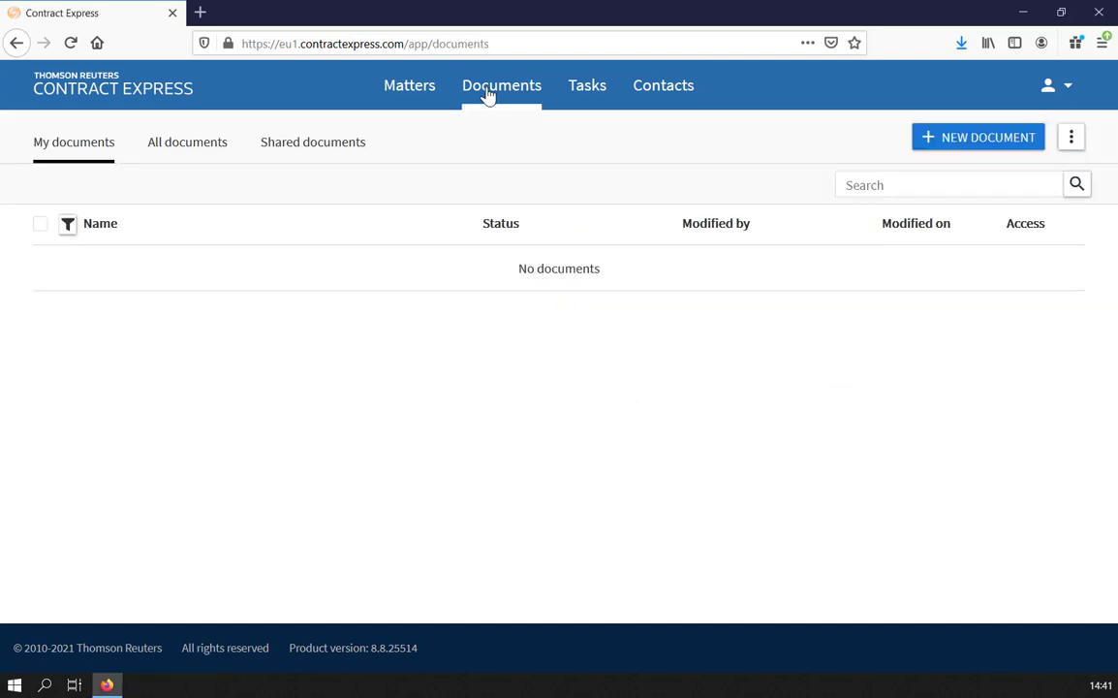
pyautogui.click(946, 141)
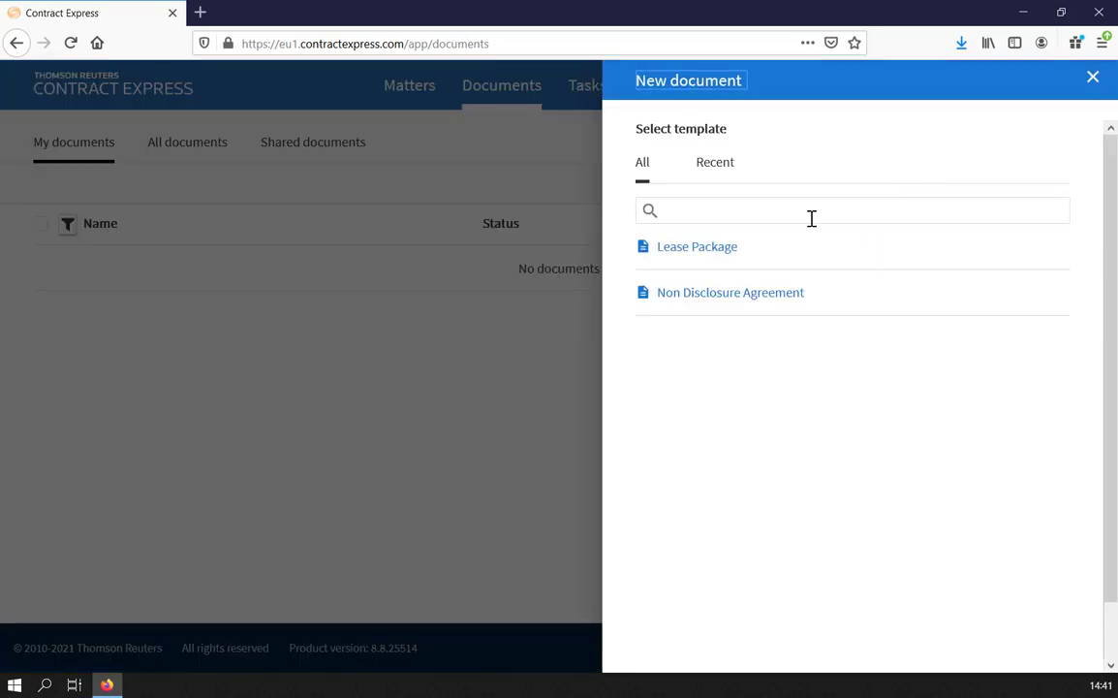
pyautogui.click(784, 300)
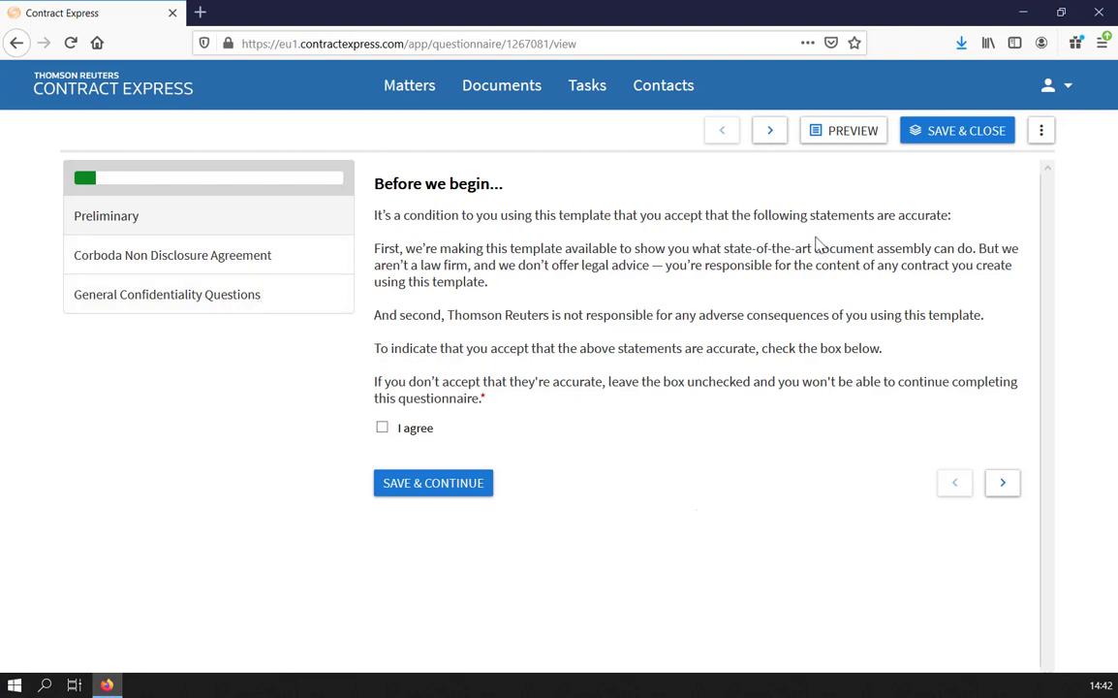
# Step: Dismiss the questionnaire error and tick I agree on the Preliminary page
pyautogui.click(770, 136)
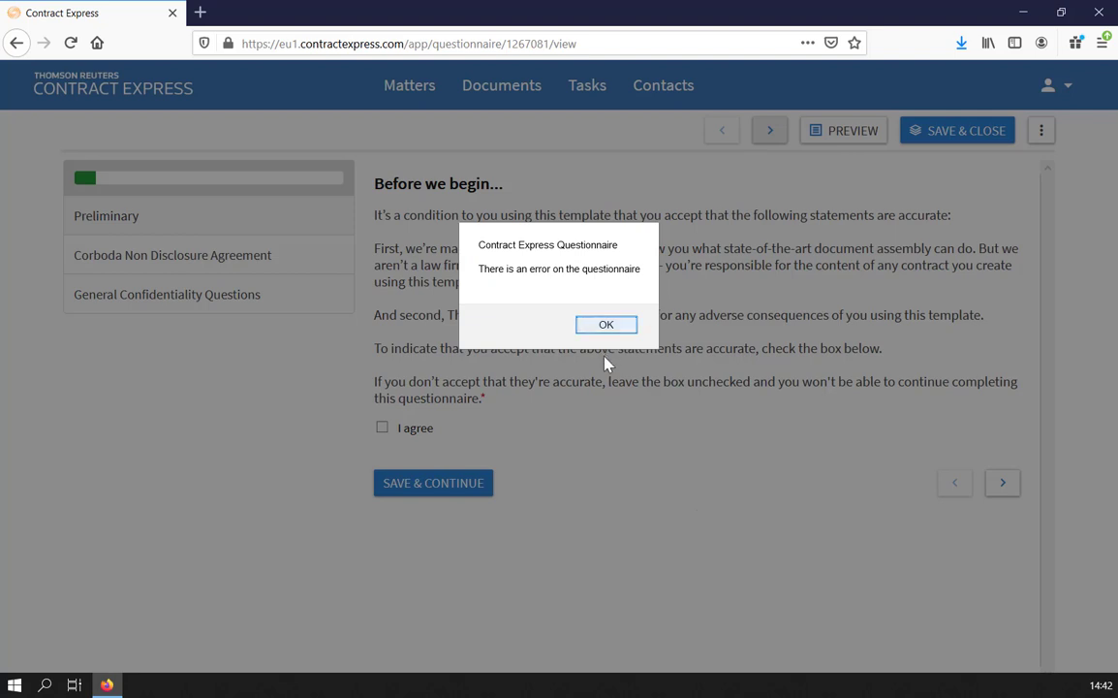
pyautogui.click(612, 328)
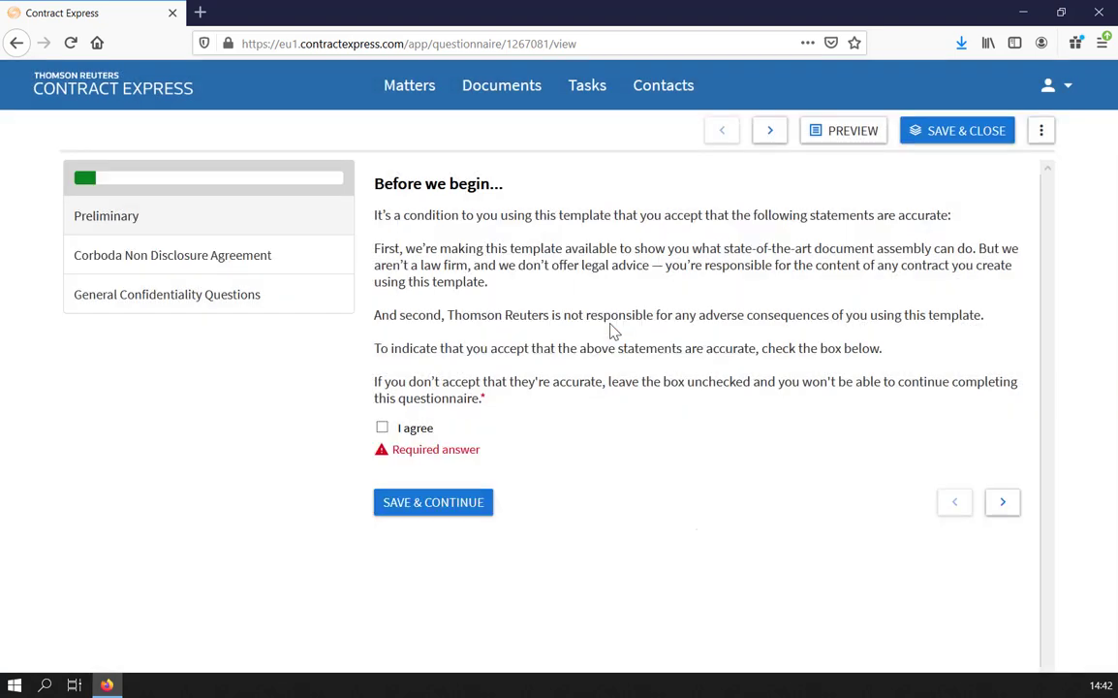
pyautogui.click(381, 427)
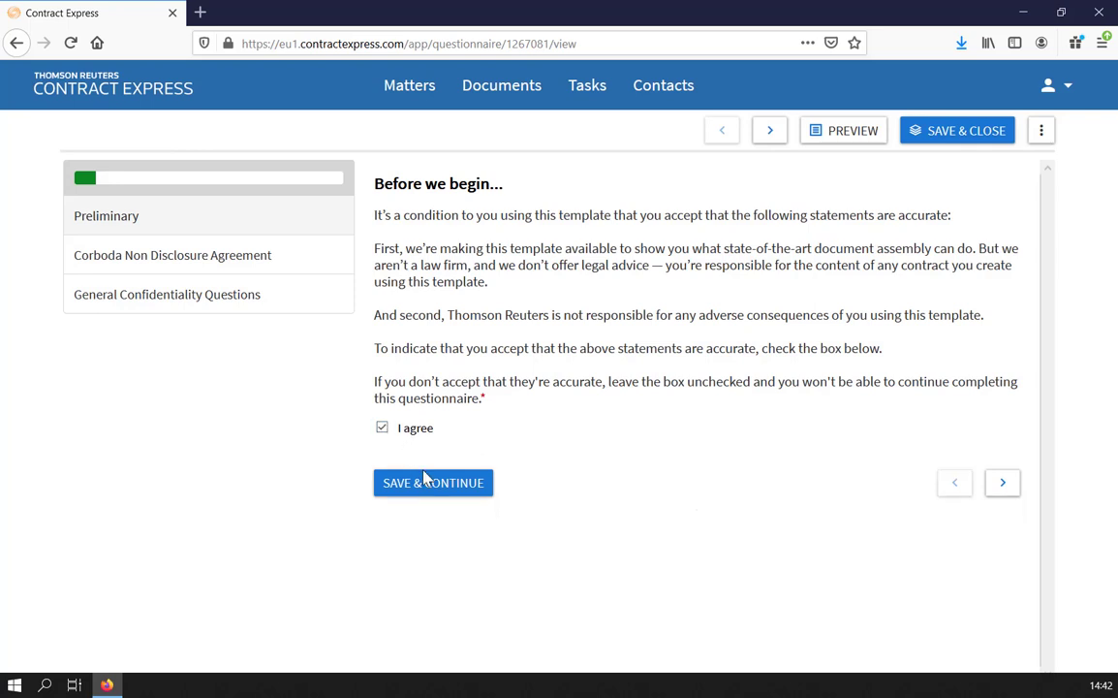
# Step: Enter the other party as Thomson Reuters, 5 Canada Square, London, E14 5AQ, United Kingdom
pyautogui.click(433, 482)
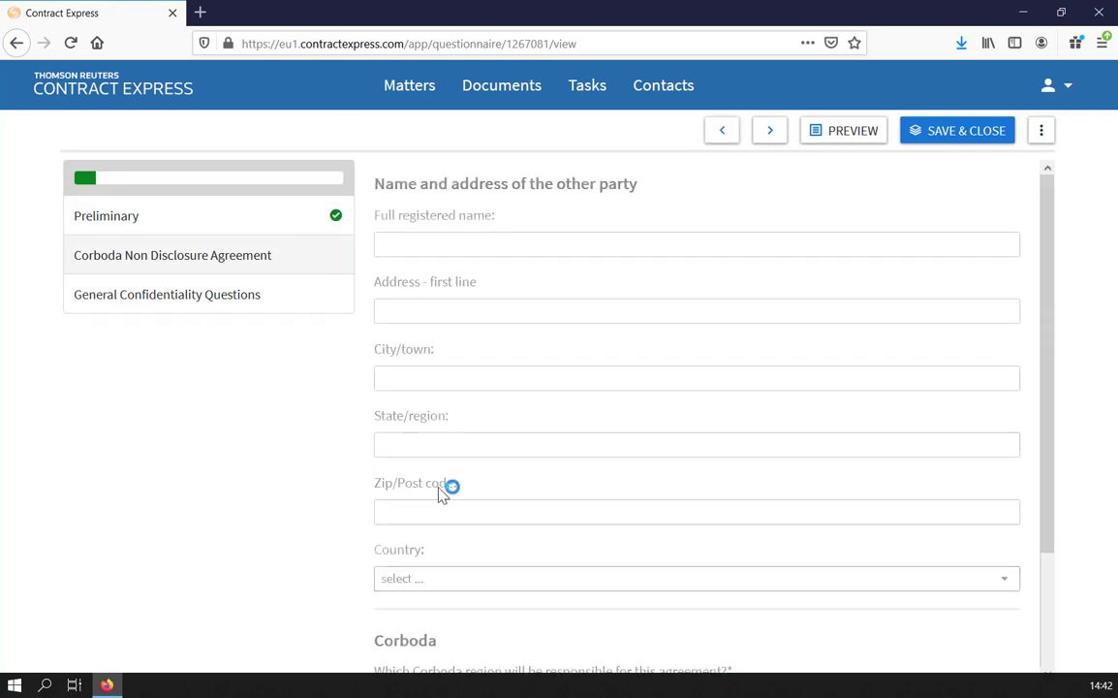
pyautogui.write('Thomson Reuters')
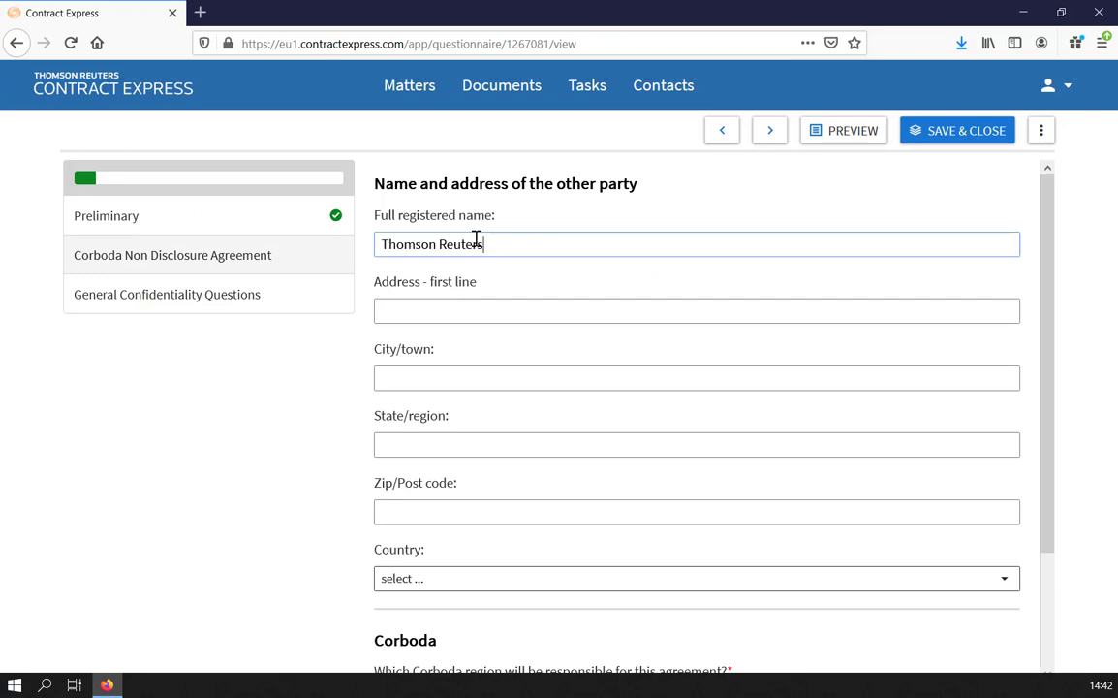
pyautogui.press('Tab')
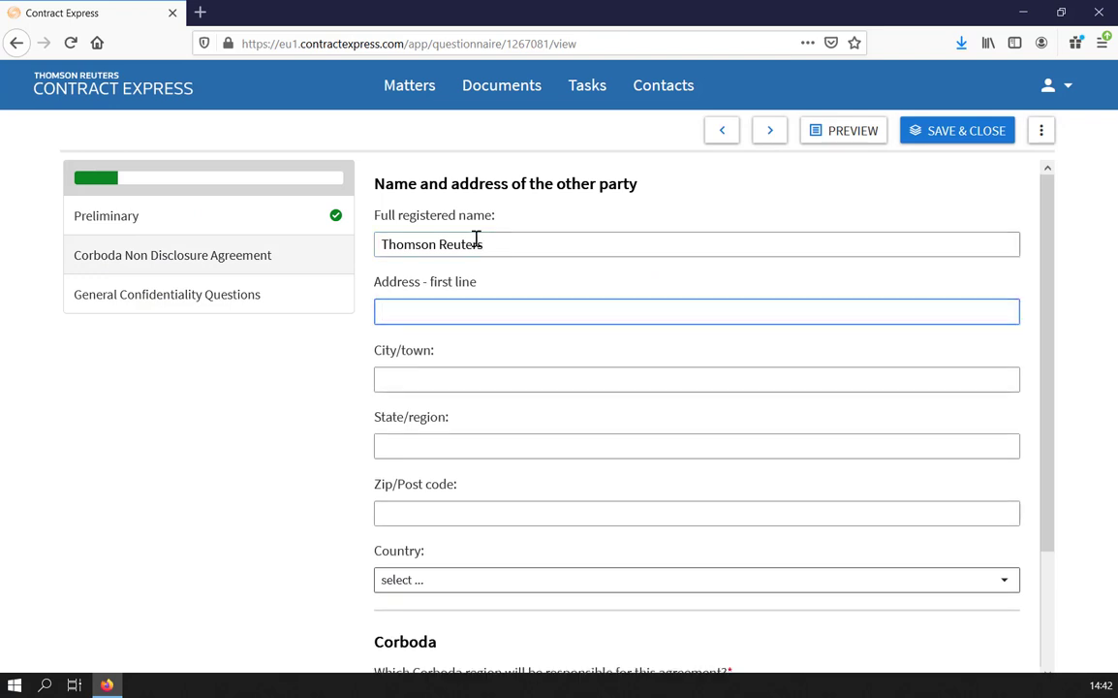
pyautogui.write('5 Canada Sq')
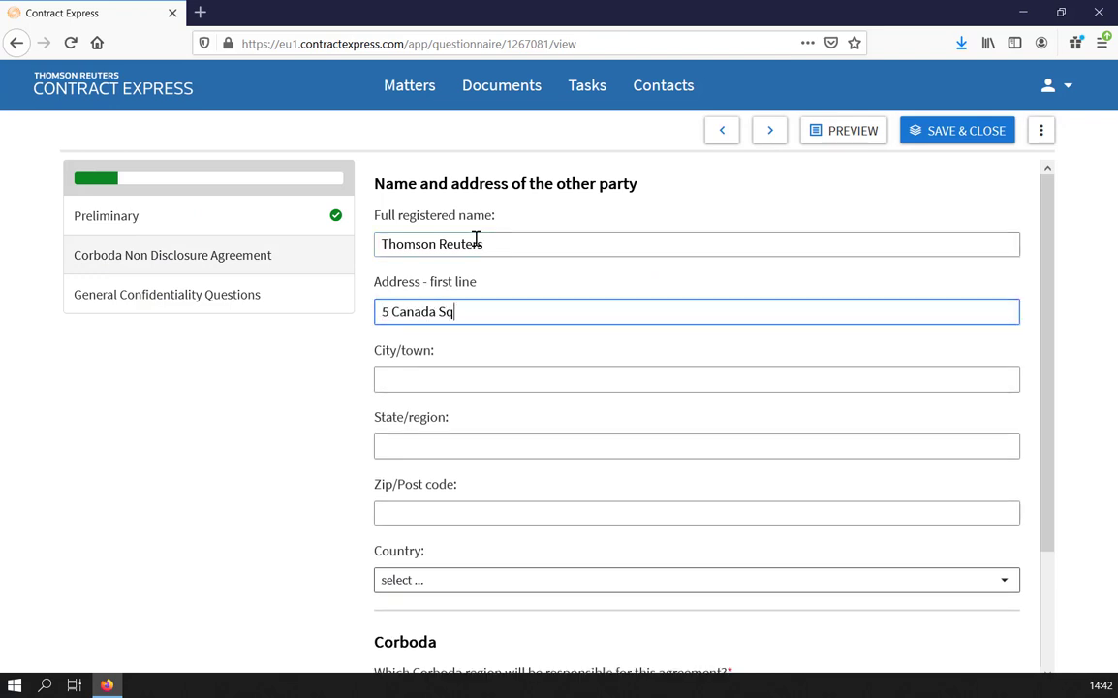
pyautogui.write('uare')
pyautogui.press('Tab')
pyautogui.write('London')
pyautogui.press('Tab')
pyautogui.press('Tab')
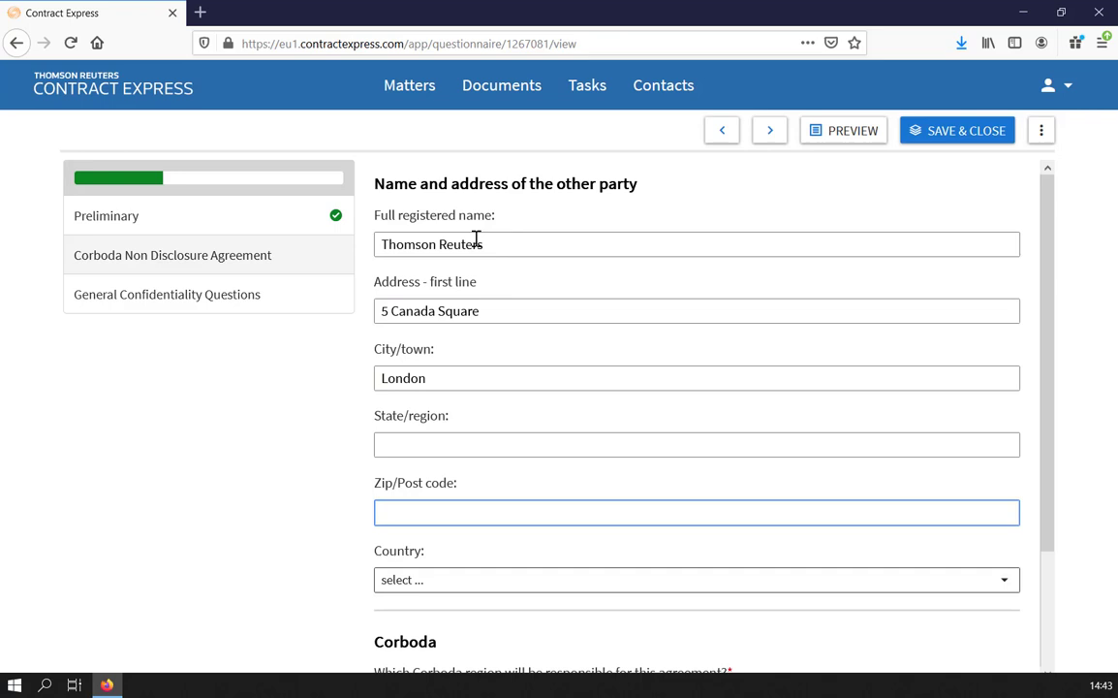
pyautogui.write('E14 5AQ')
pyautogui.click(586, 579)
pyautogui.click(435, 360)
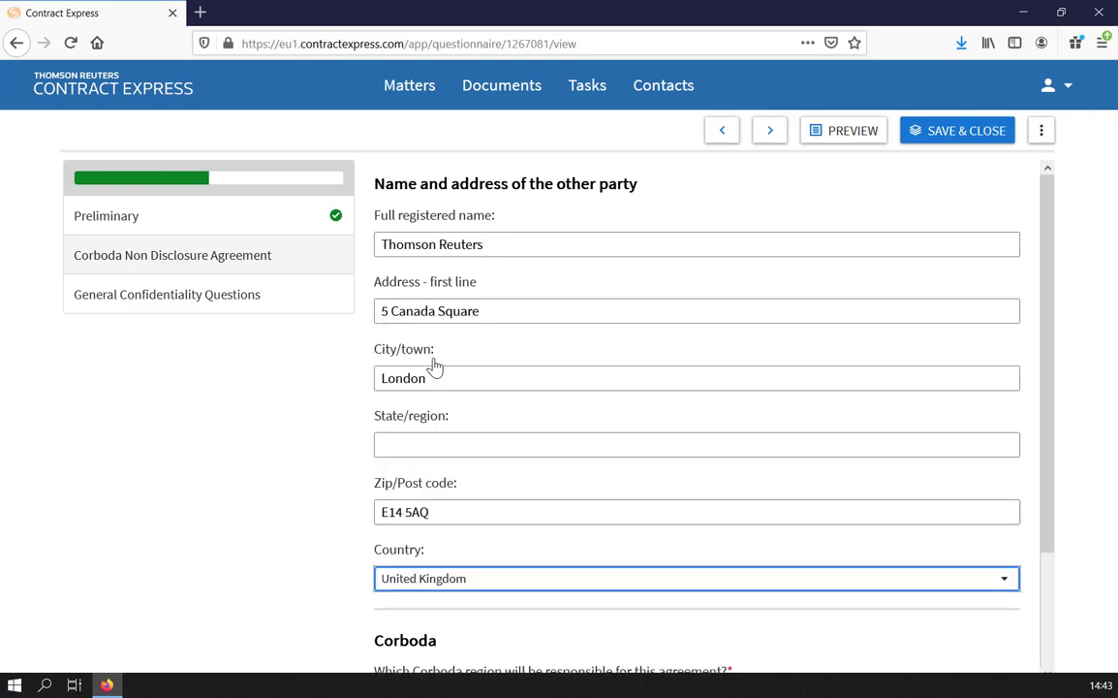
# Step: Show the agreement preview and set the Corboda region to Corboda North America
pyautogui.click(835, 135)
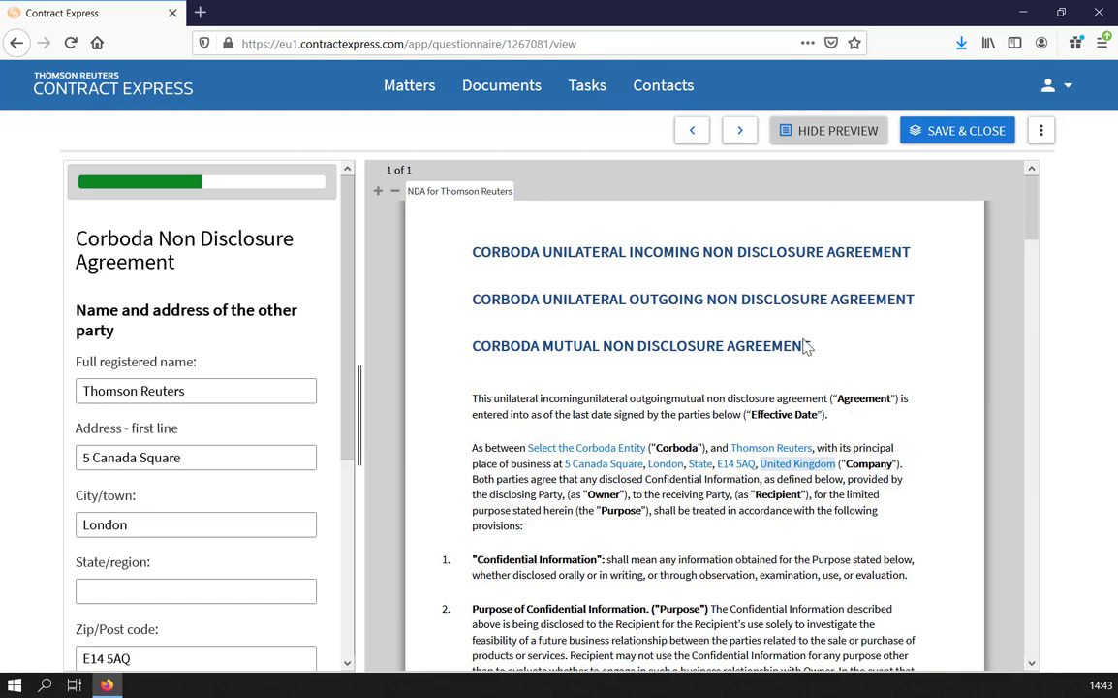
pyautogui.click(625, 450)
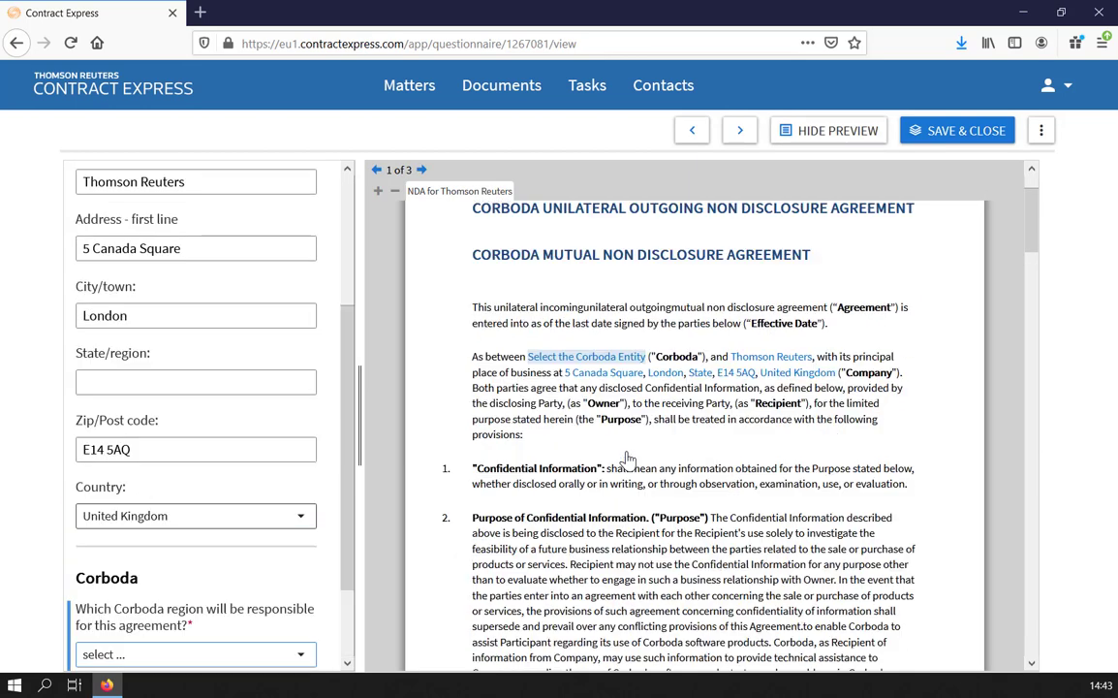
pyautogui.click(260, 663)
pyautogui.click(156, 533)
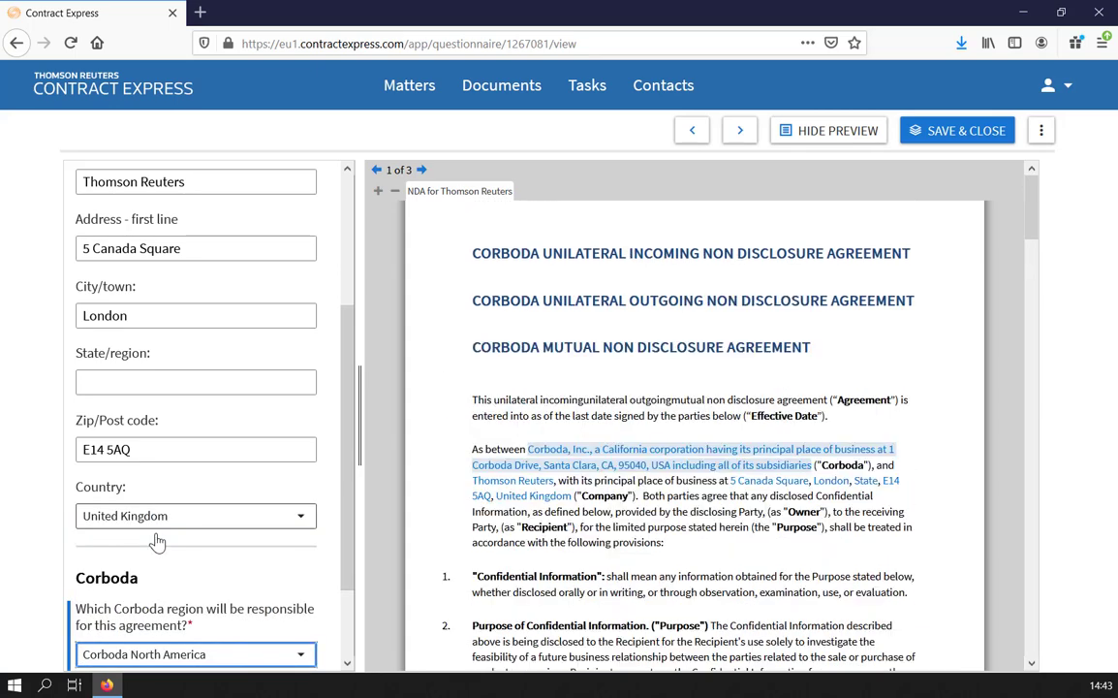
# Step: Enter Greater London as the state/region, keep Corboda North America, and review the preview highlights
pyautogui.click(199, 376)
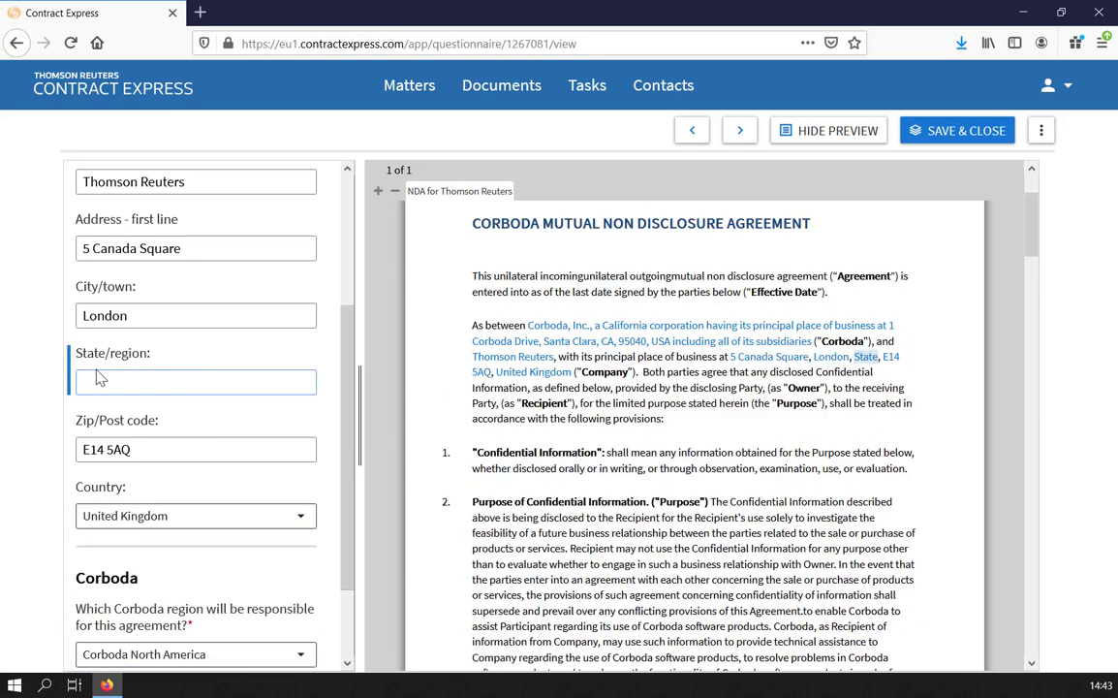
pyautogui.write('Greater London')
pyautogui.press('Tab')
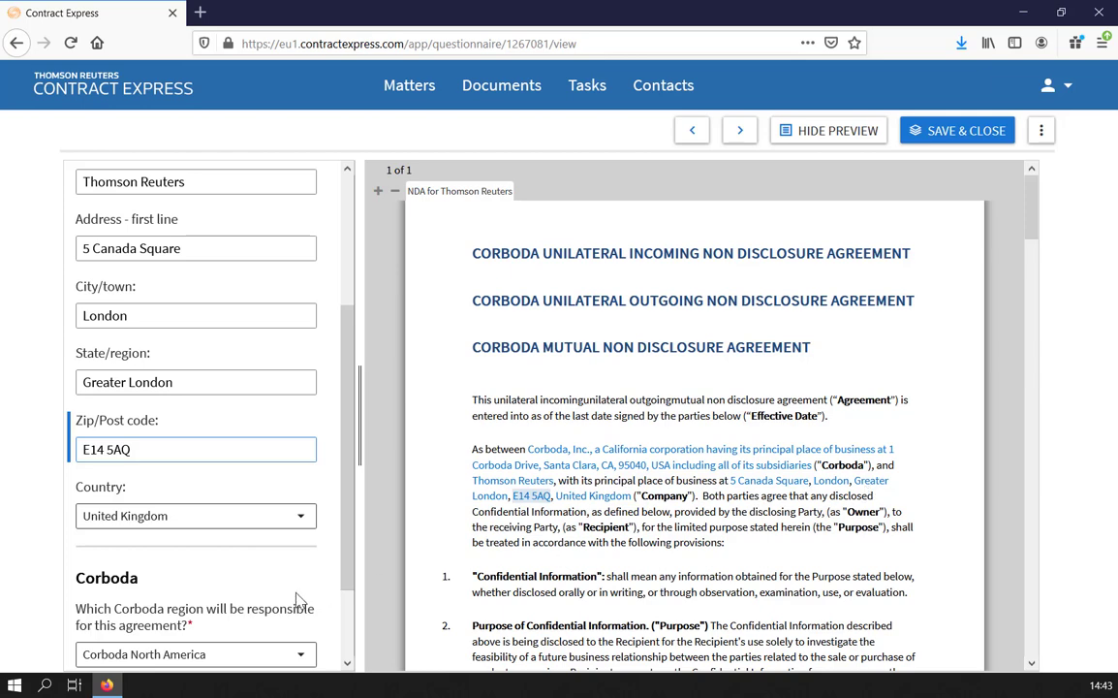
pyautogui.click(250, 655)
pyautogui.click(257, 531)
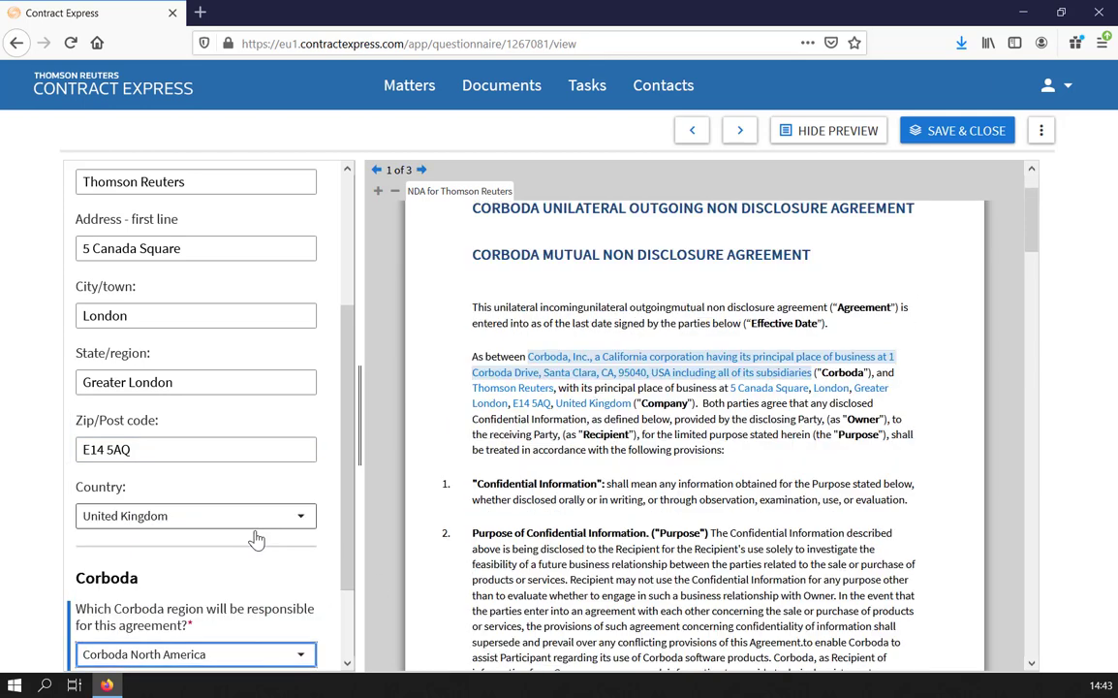
pyautogui.click(419, 173)
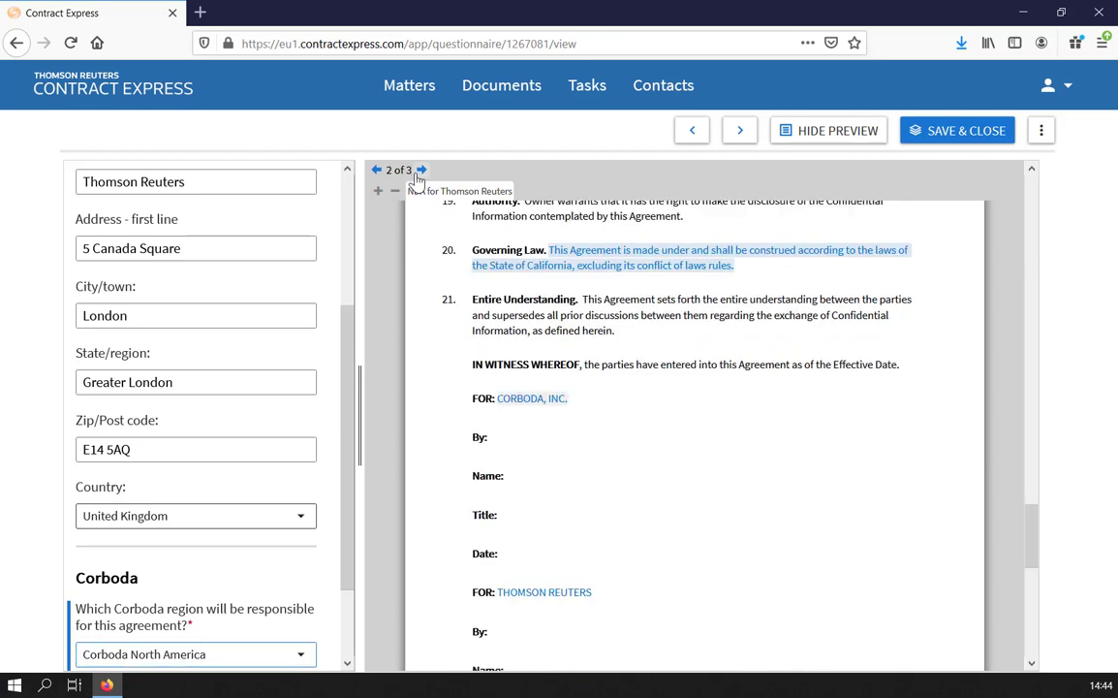
pyautogui.click(420, 170)
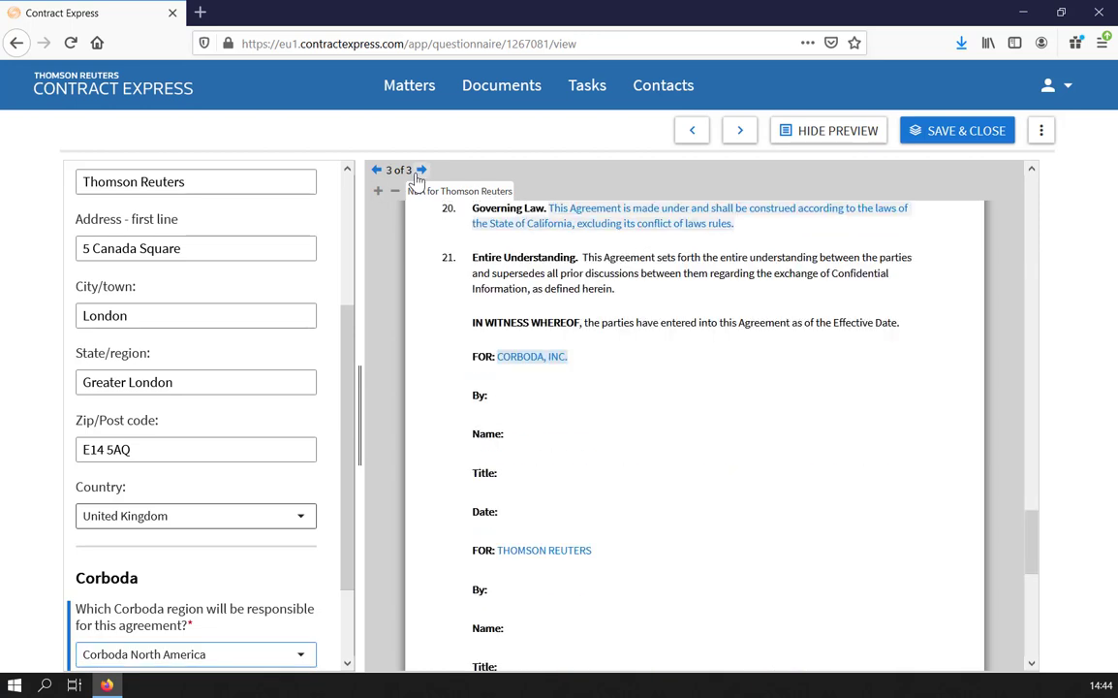
# Step: Answer the confidentiality questions: Corboda only, one (1) month, and Business Relationship
pyautogui.click(837, 134)
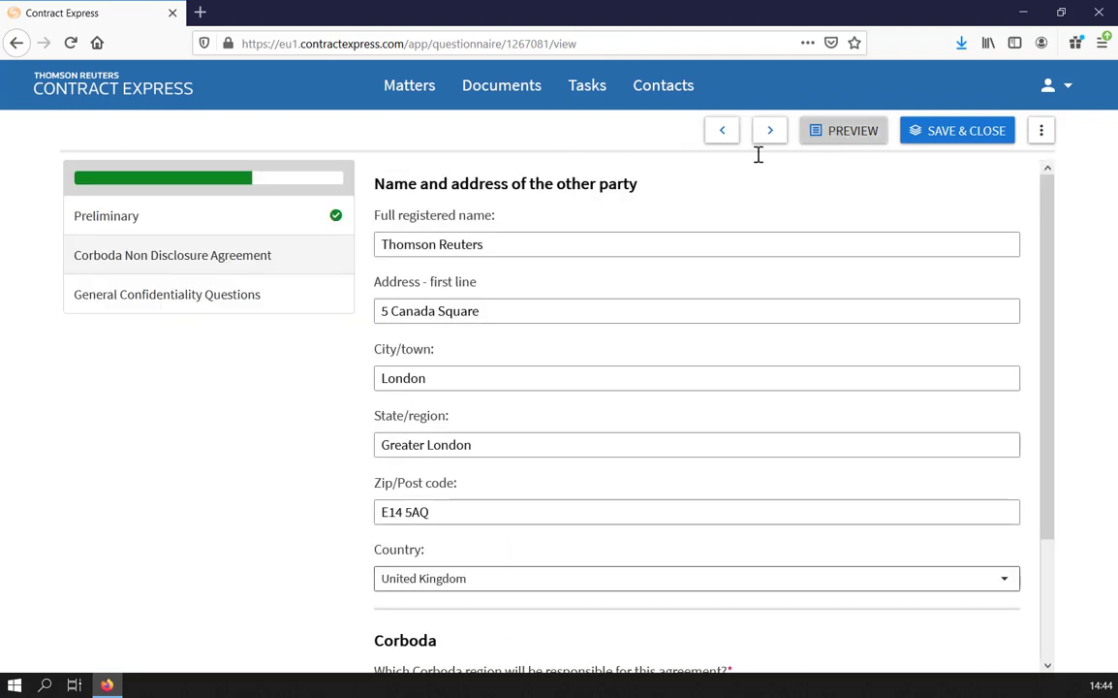
pyautogui.click(293, 297)
pyautogui.click(436, 224)
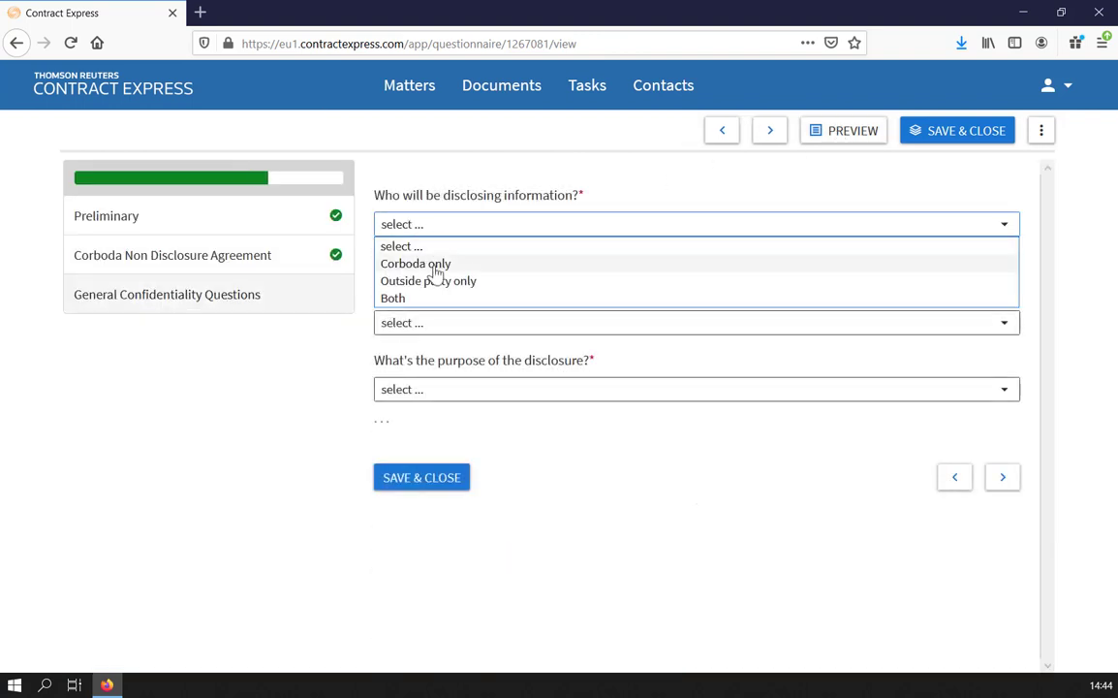
pyautogui.click(436, 263)
pyautogui.click(464, 323)
pyautogui.click(460, 362)
pyautogui.click(577, 392)
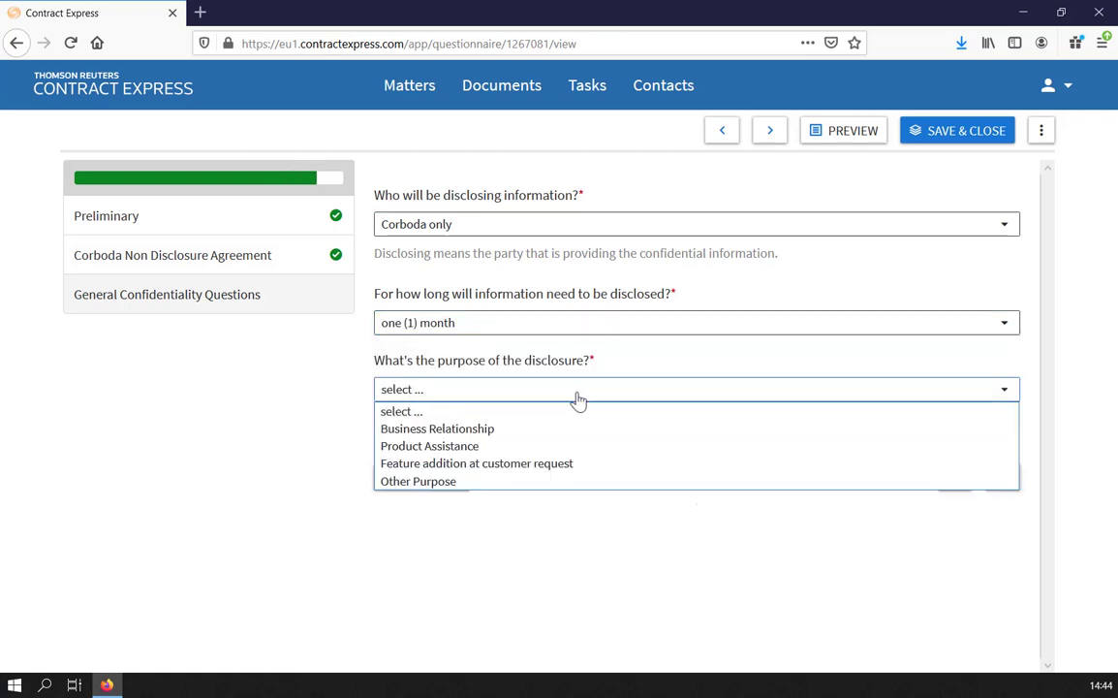
pyautogui.click(501, 428)
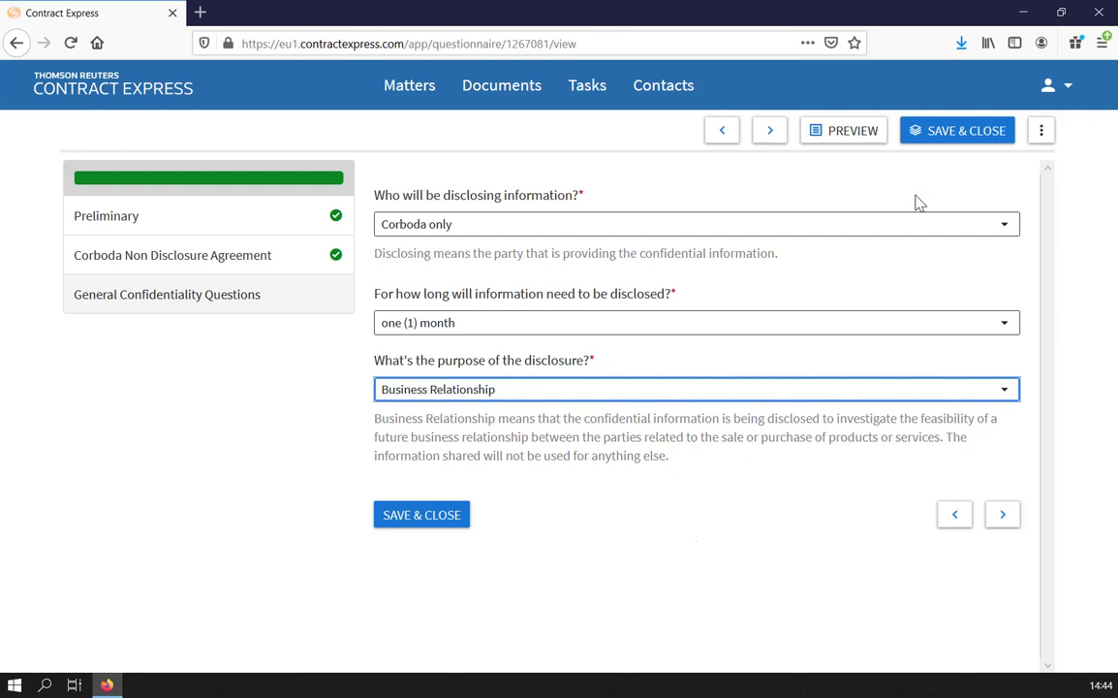
# Step: Finish the questionnaire and append 'dated 1 Feb 2021' to the document title
pyautogui.click(464, 520)
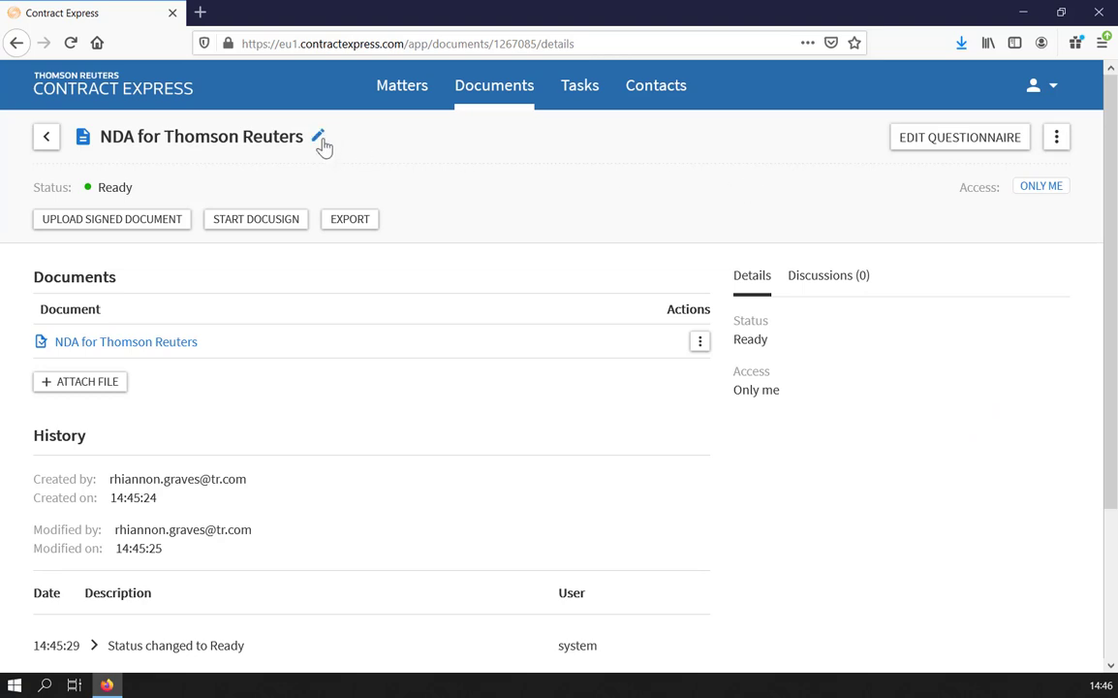
pyautogui.click(313, 142)
pyautogui.write('dated')
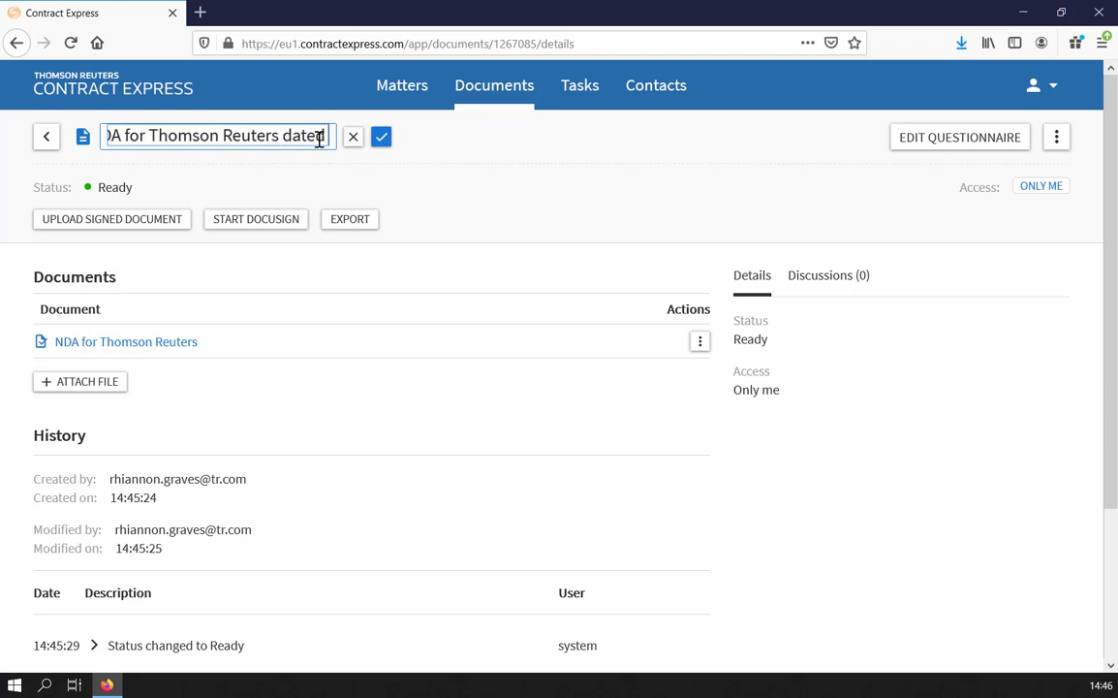
pyautogui.write(' 1 Feb 2021')
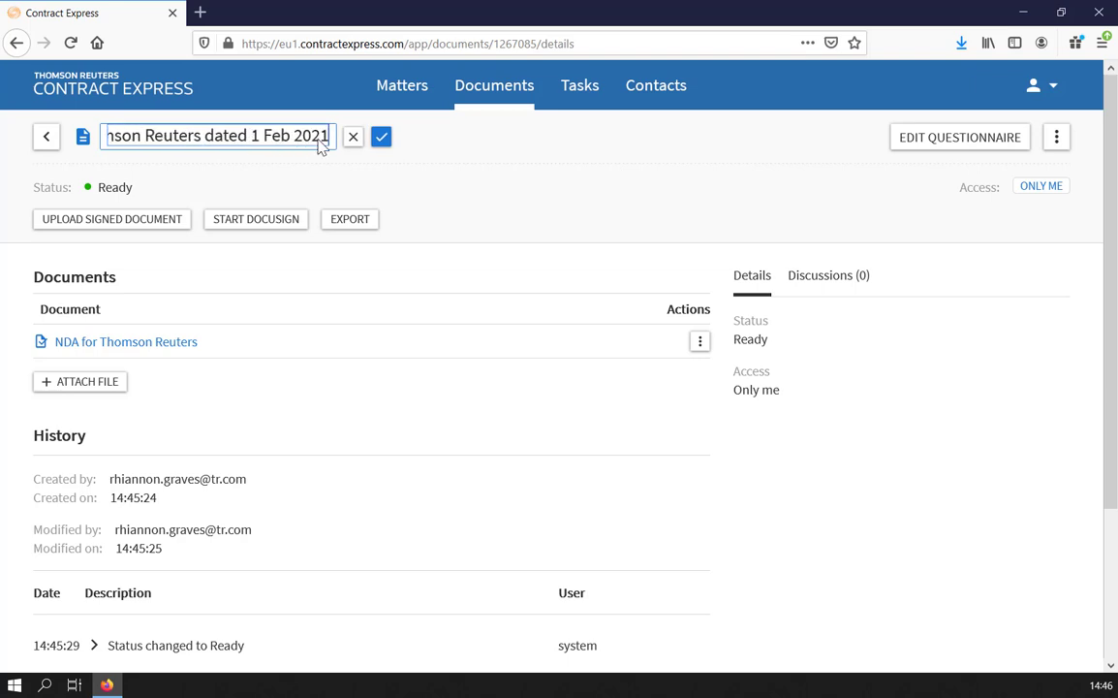
pyautogui.click(381, 137)
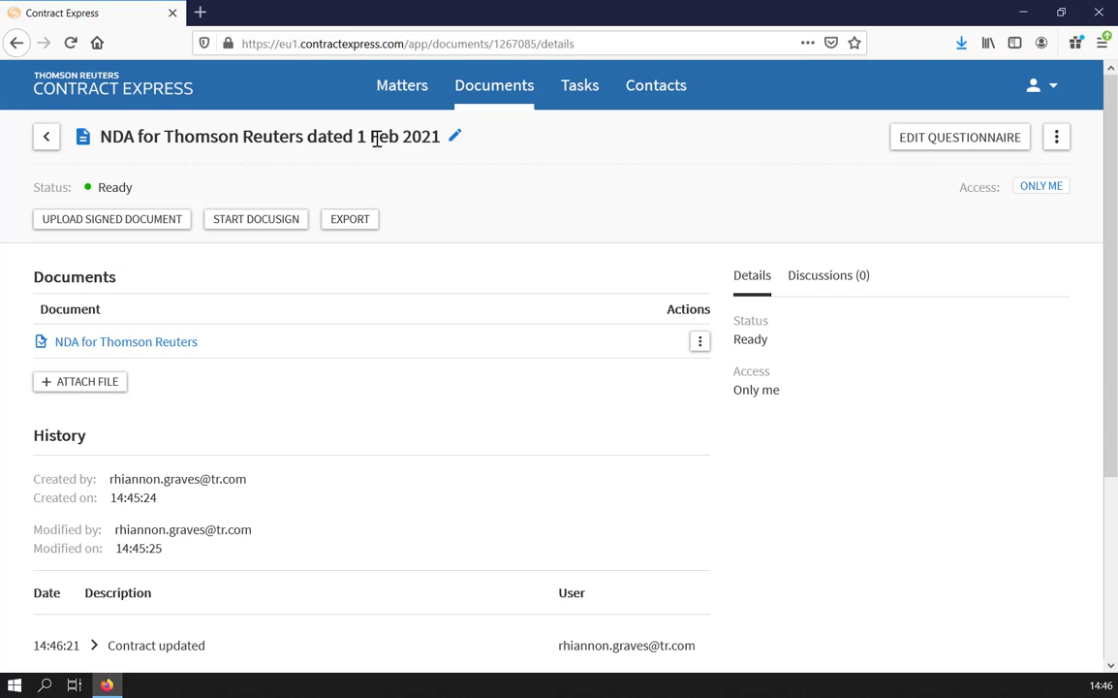
pyautogui.click(911, 148)
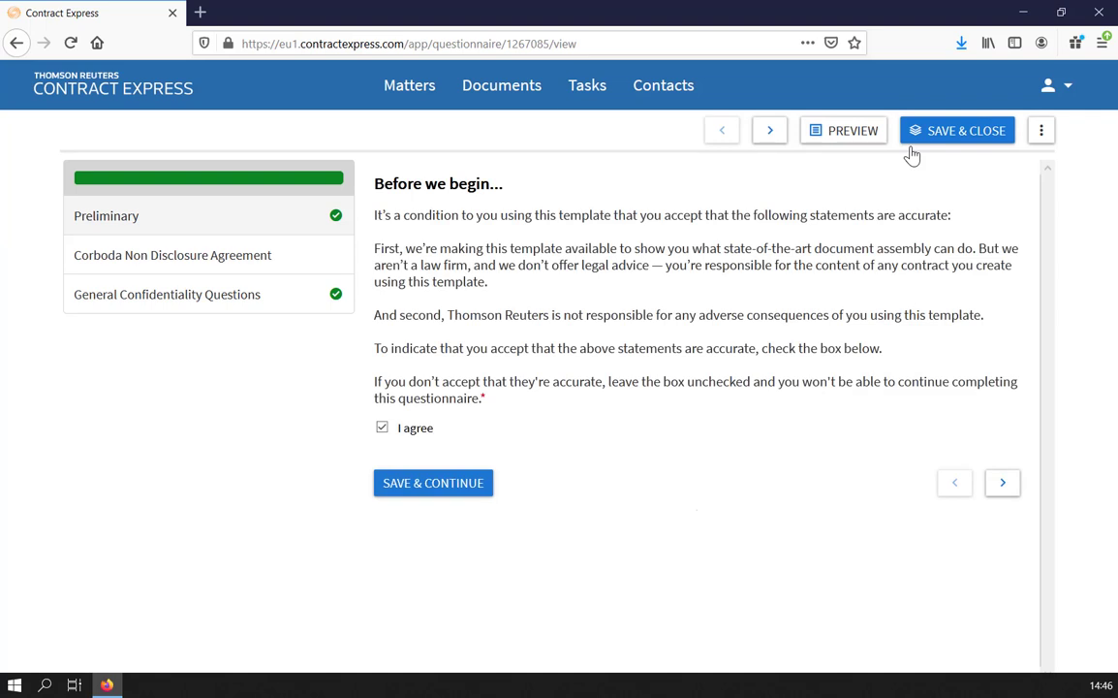
pyautogui.click(925, 132)
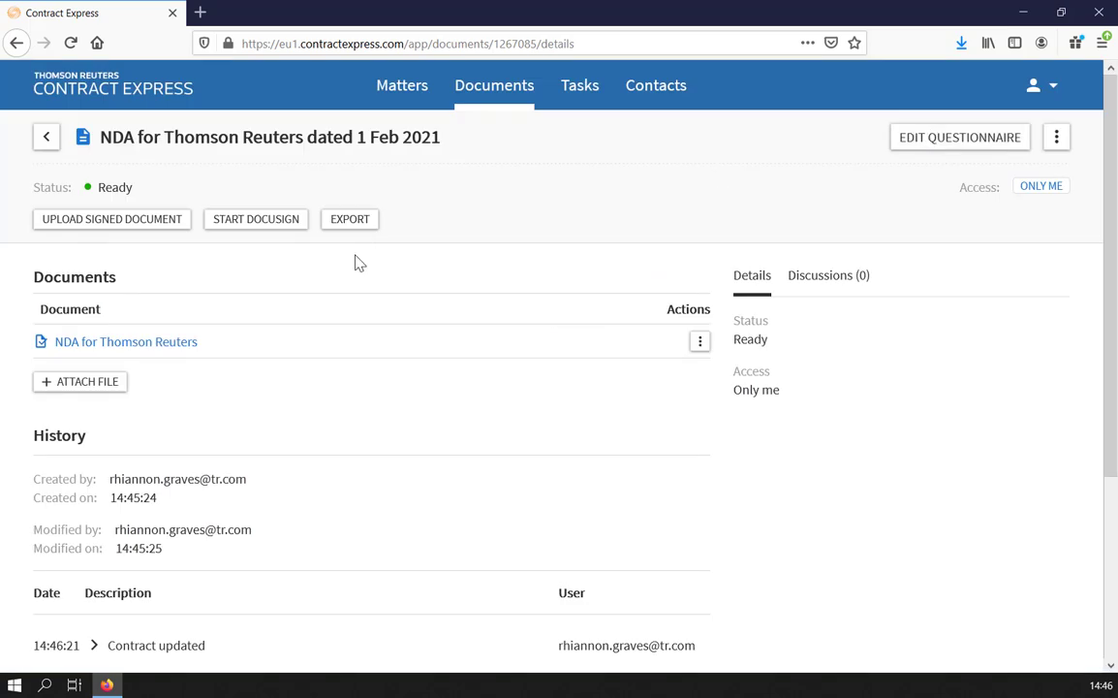
# Step: Upload Lease.docx as an additional file on the NDA and dismiss the success message
pyautogui.click(116, 386)
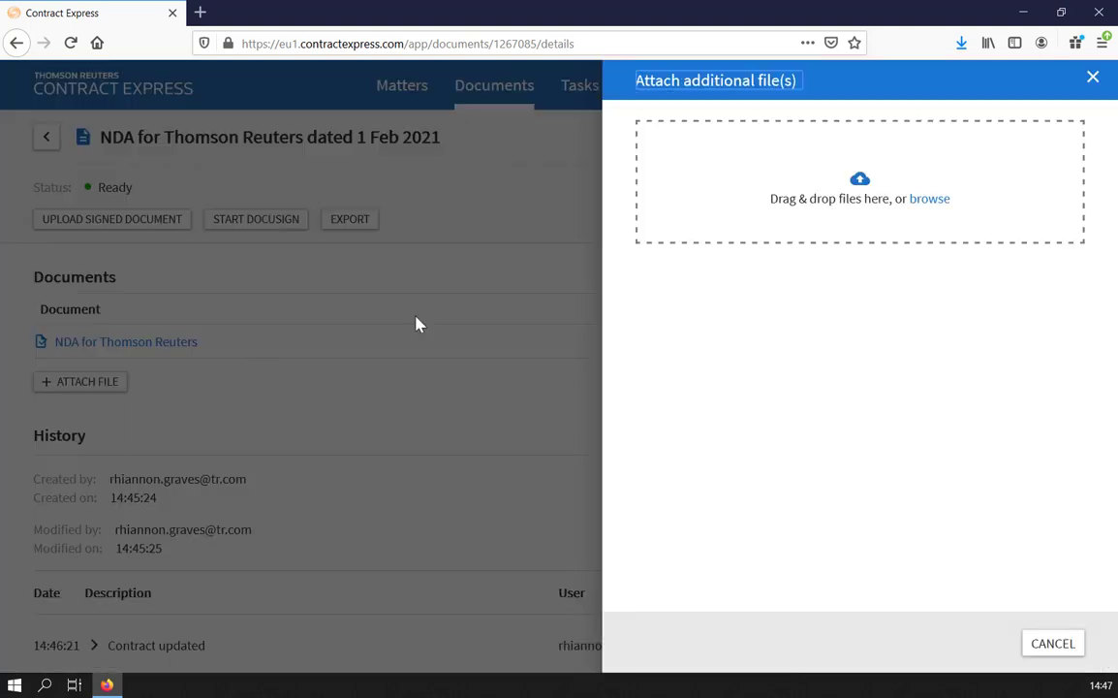
pyautogui.click(929, 198)
pyautogui.doubleClick(208, 124)
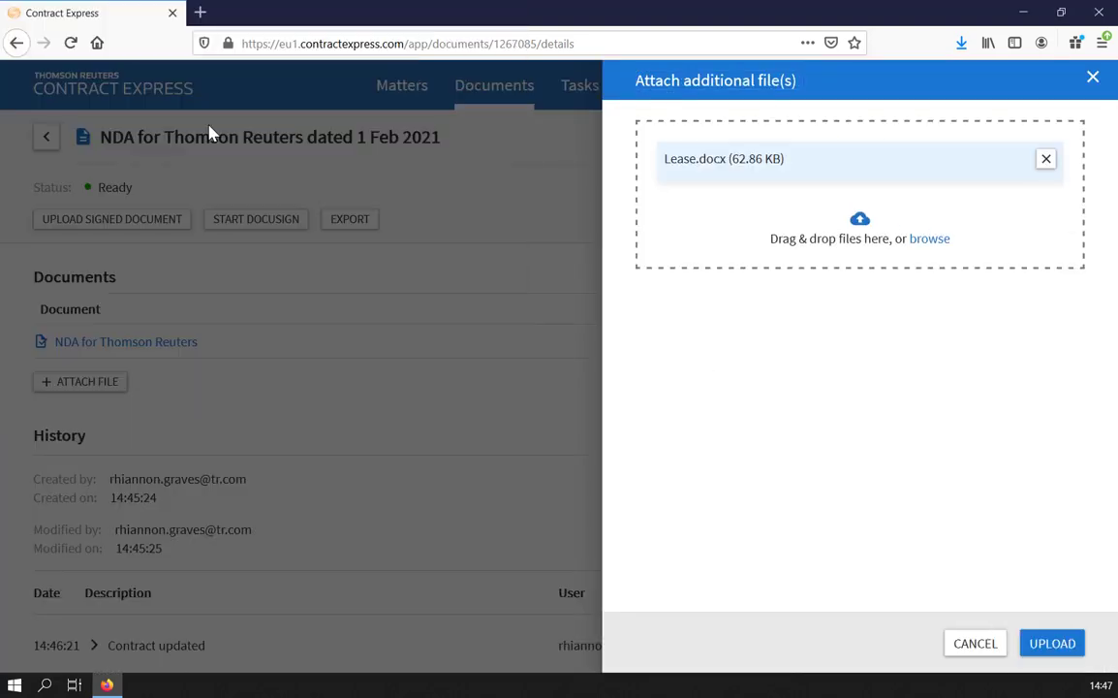
pyautogui.click(1051, 643)
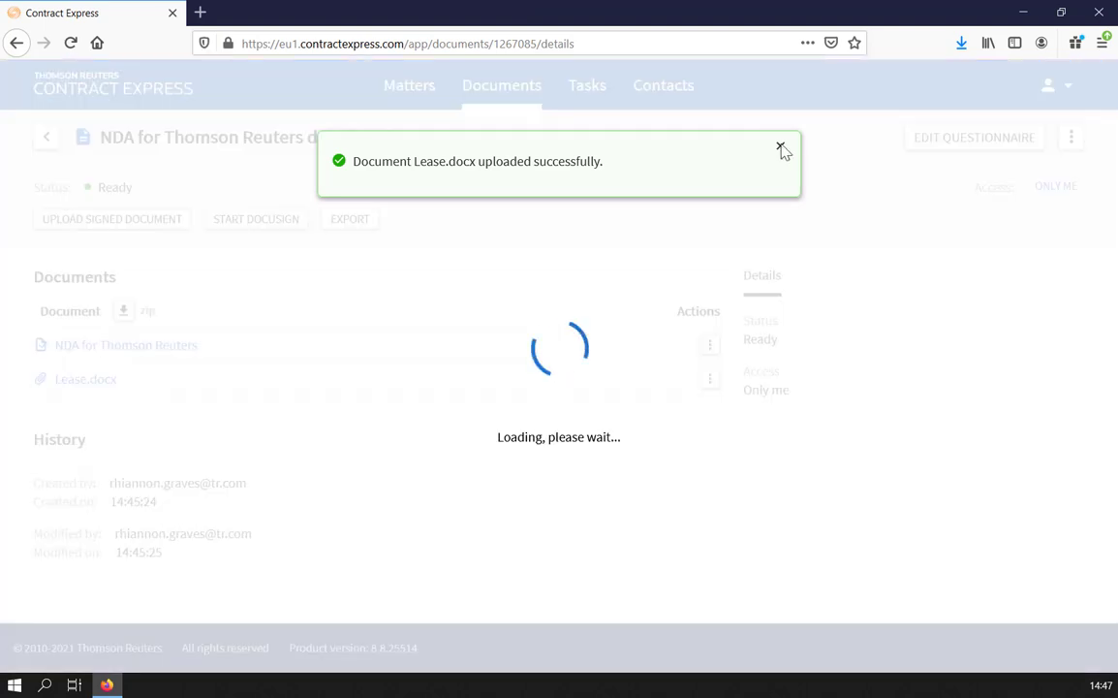
pyautogui.click(780, 146)
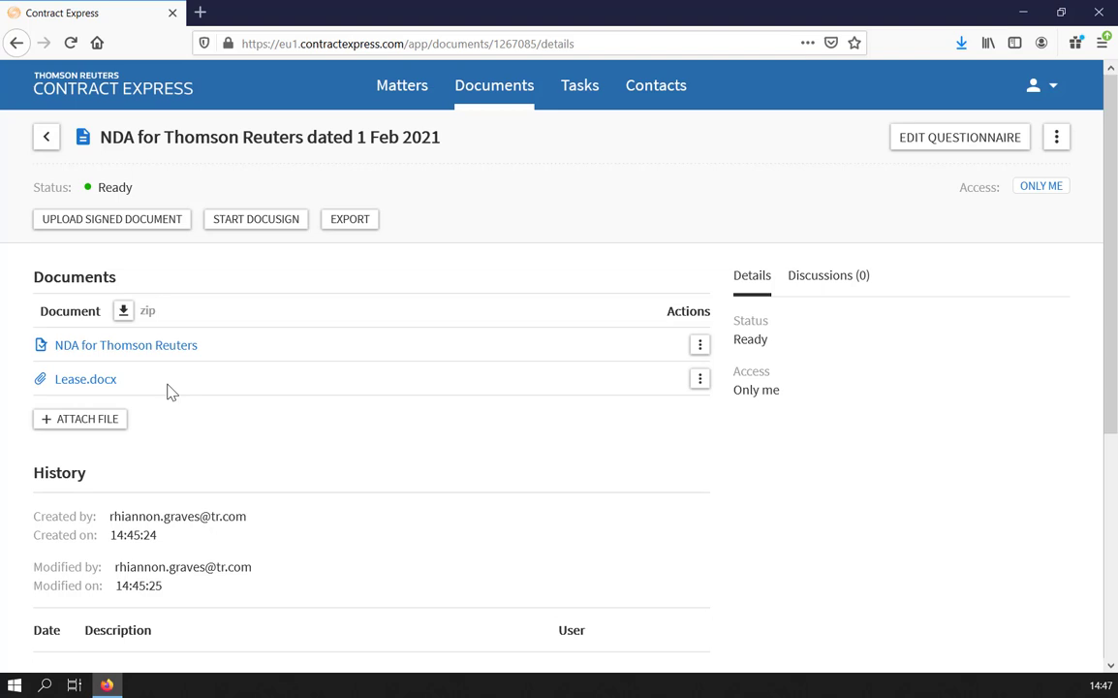
# Step: Turn off inherited permissions on the NDA and add a new single-user row to its access list
pyautogui.click(1039, 186)
pyautogui.click(642, 234)
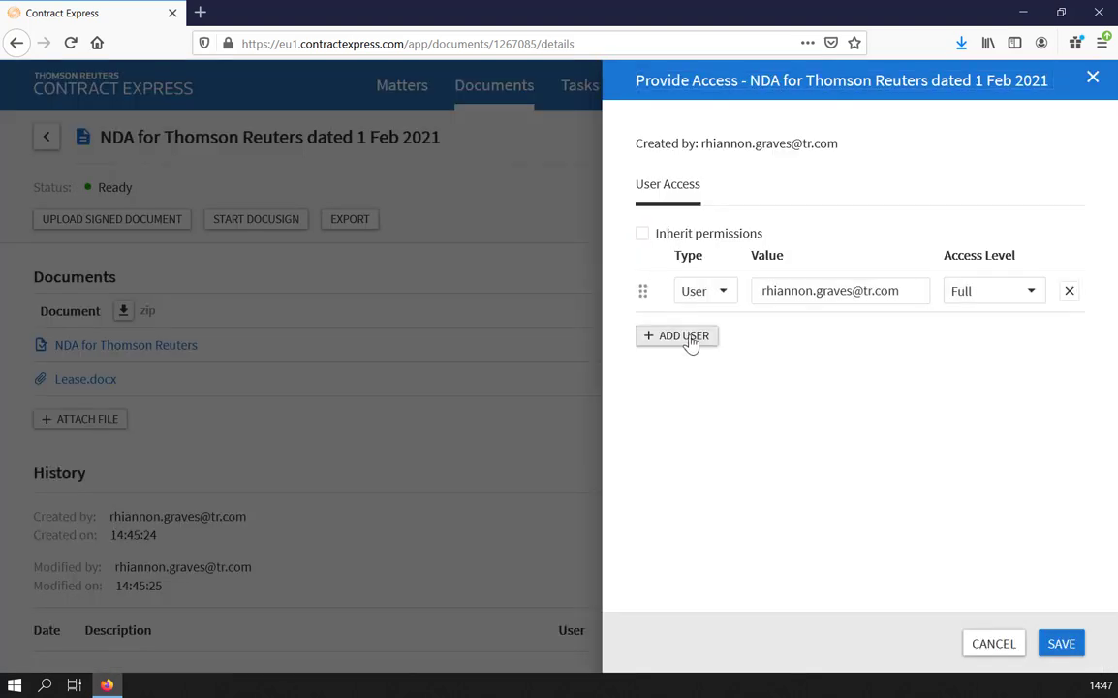
pyautogui.click(689, 339)
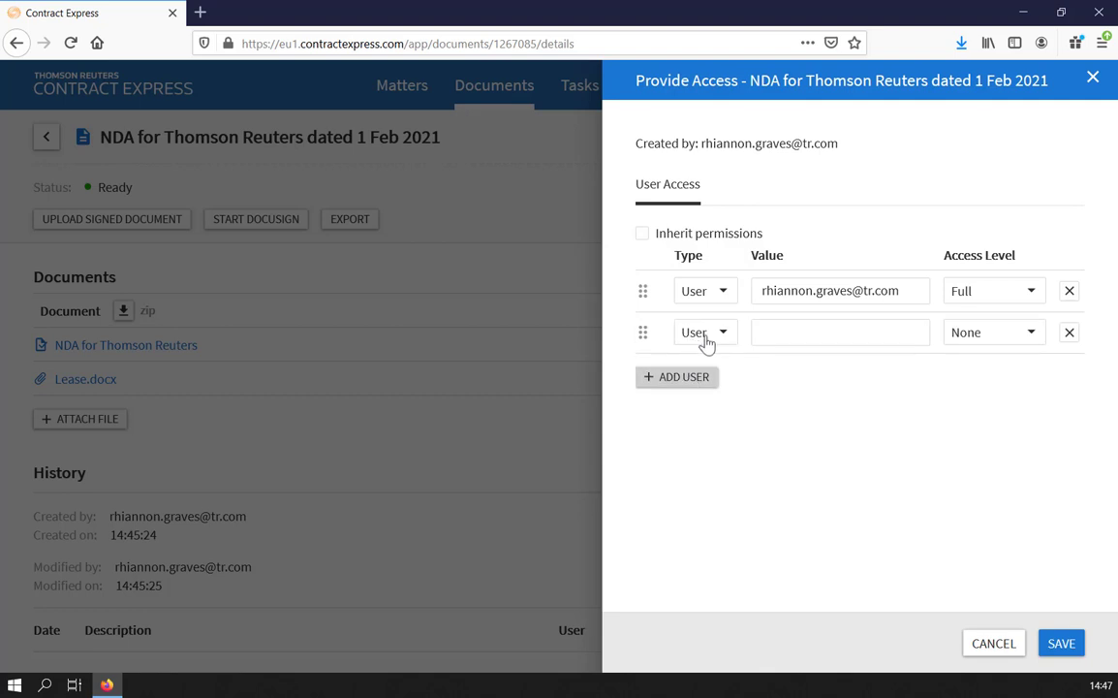
pyautogui.click(707, 341)
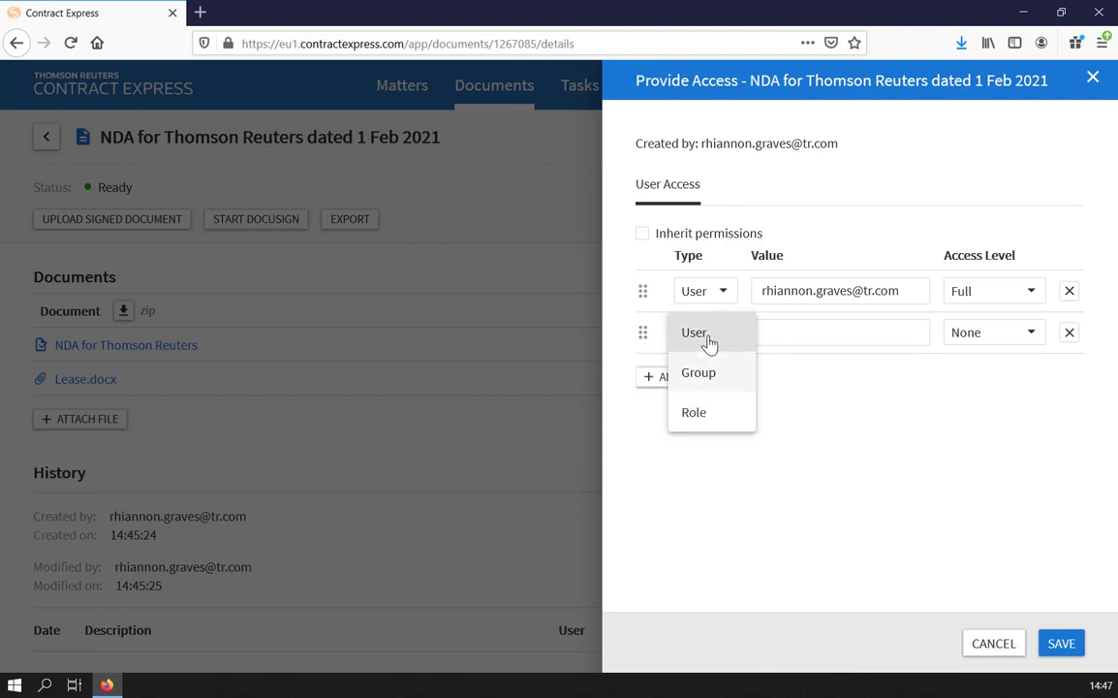
pyautogui.click(910, 350)
# Step: Select the colleague's e-mail, grant them Full access, and save the sharing changes
pyautogui.click(903, 335)
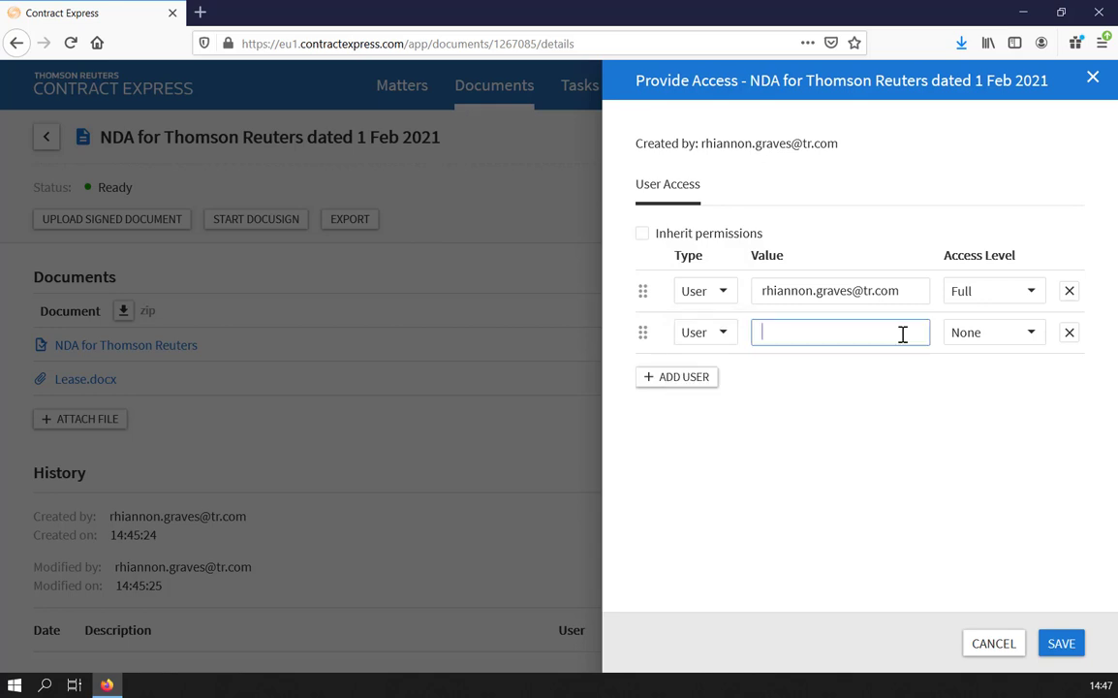
pyautogui.write('rhi')
pyautogui.click(887, 369)
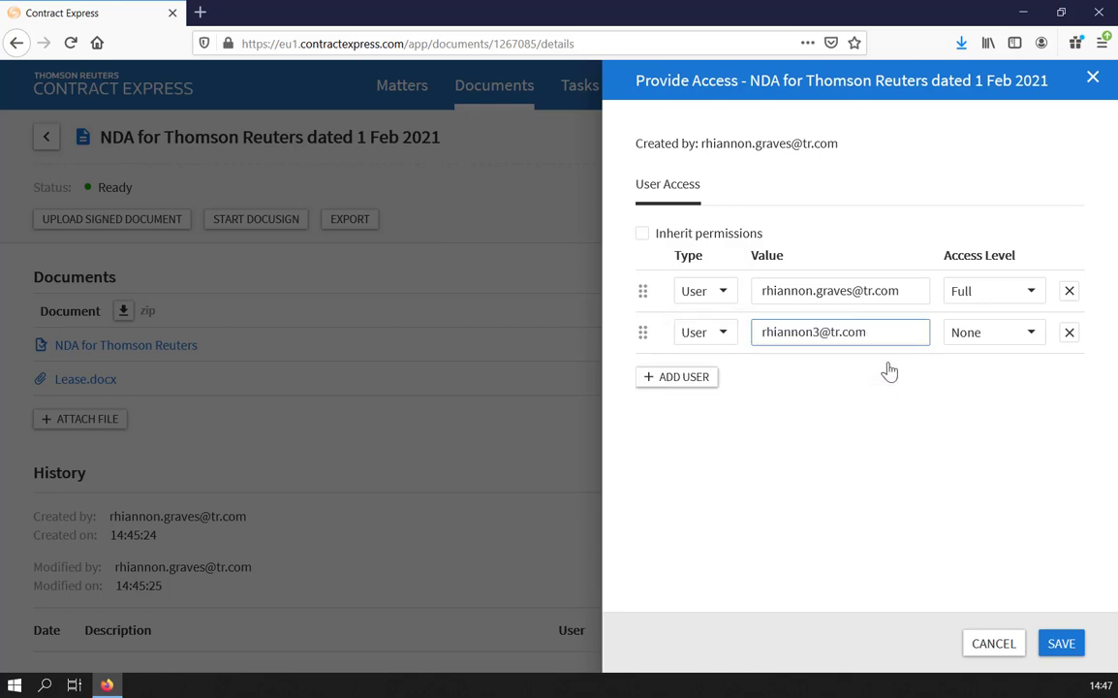
pyautogui.click(966, 344)
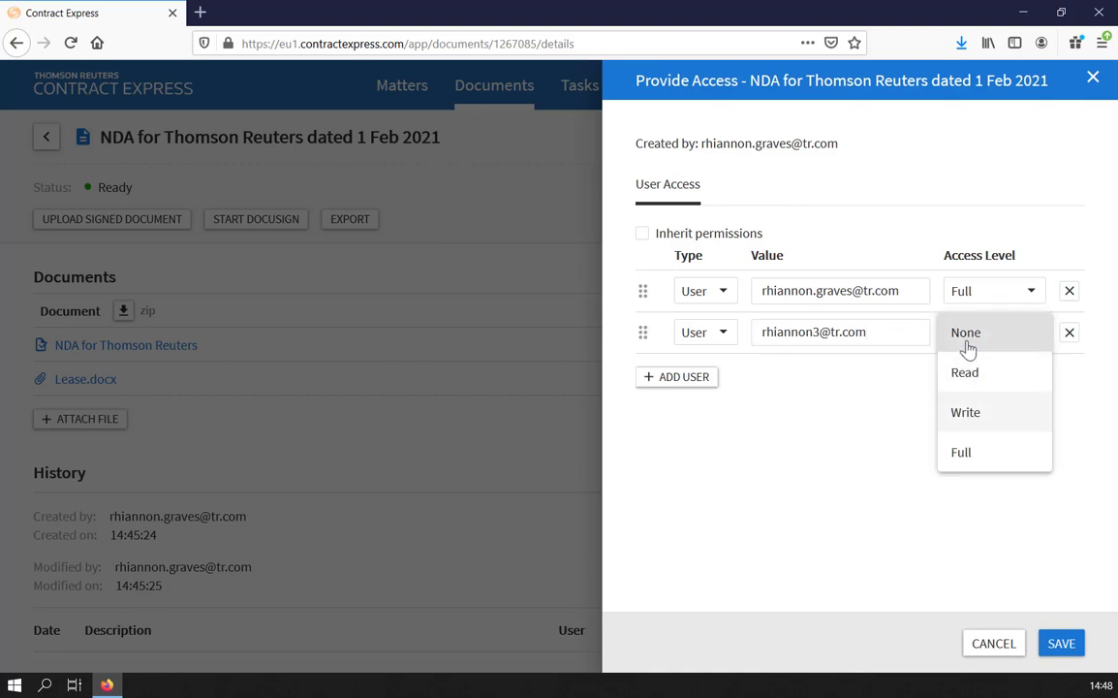
pyautogui.click(1004, 461)
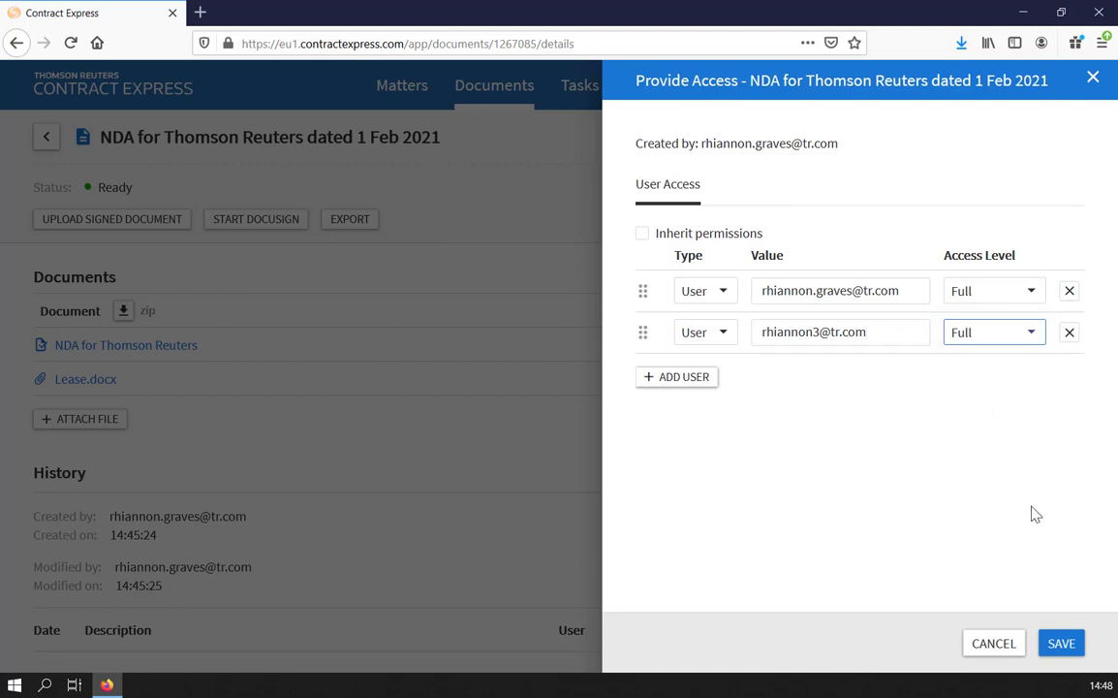
pyautogui.click(1066, 645)
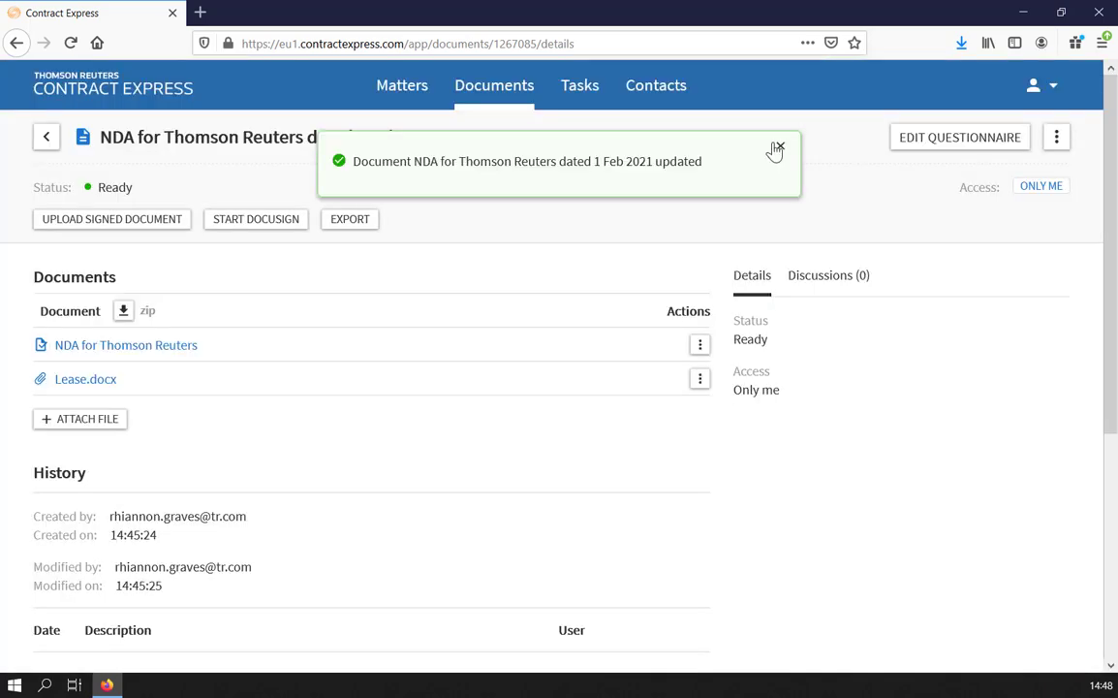
pyautogui.click(778, 146)
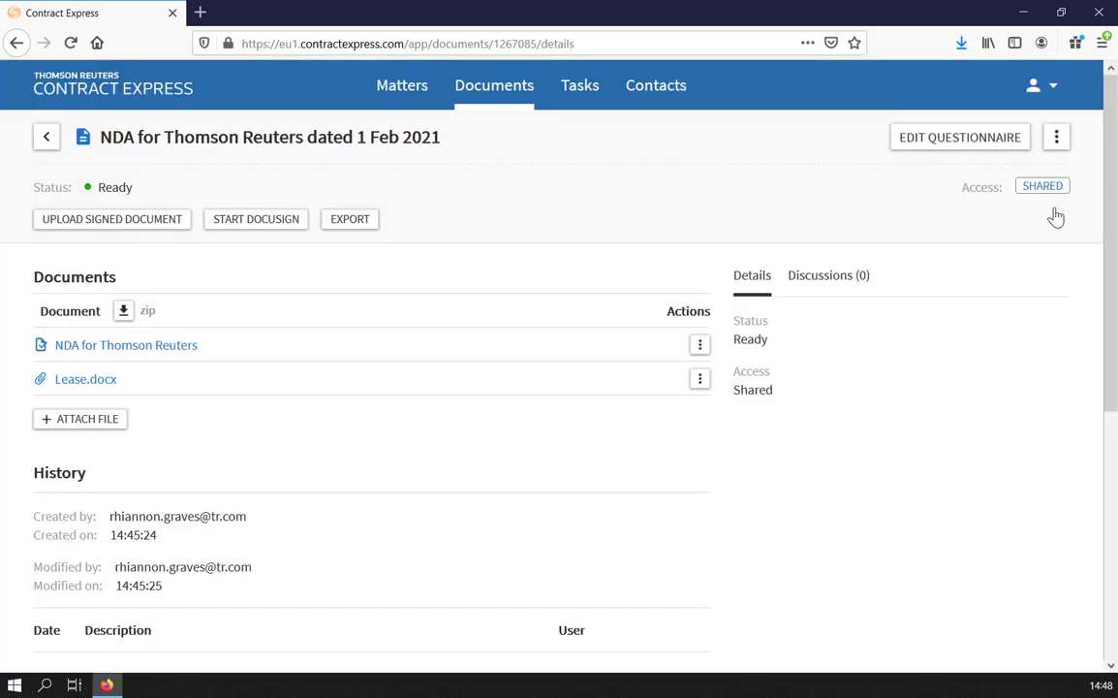
# Step: Email the shared colleague with subject 'NDA for Thomson Reuters' and body 'Please see the document'
pyautogui.click(1056, 149)
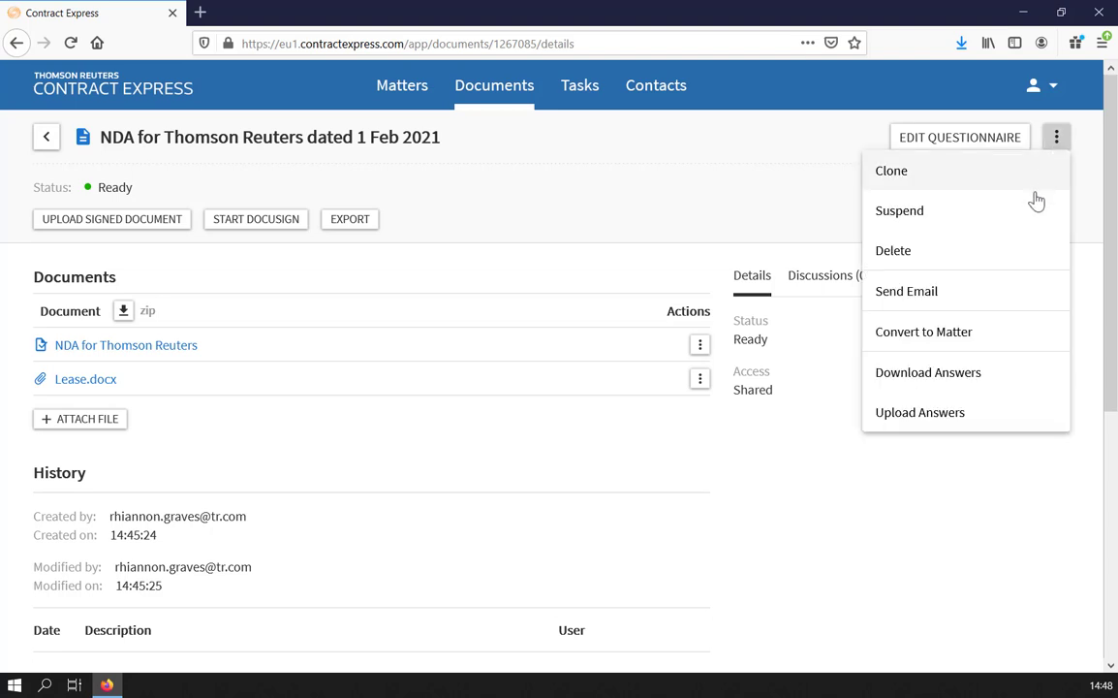
pyautogui.click(995, 293)
pyautogui.click(642, 240)
pyautogui.click(693, 306)
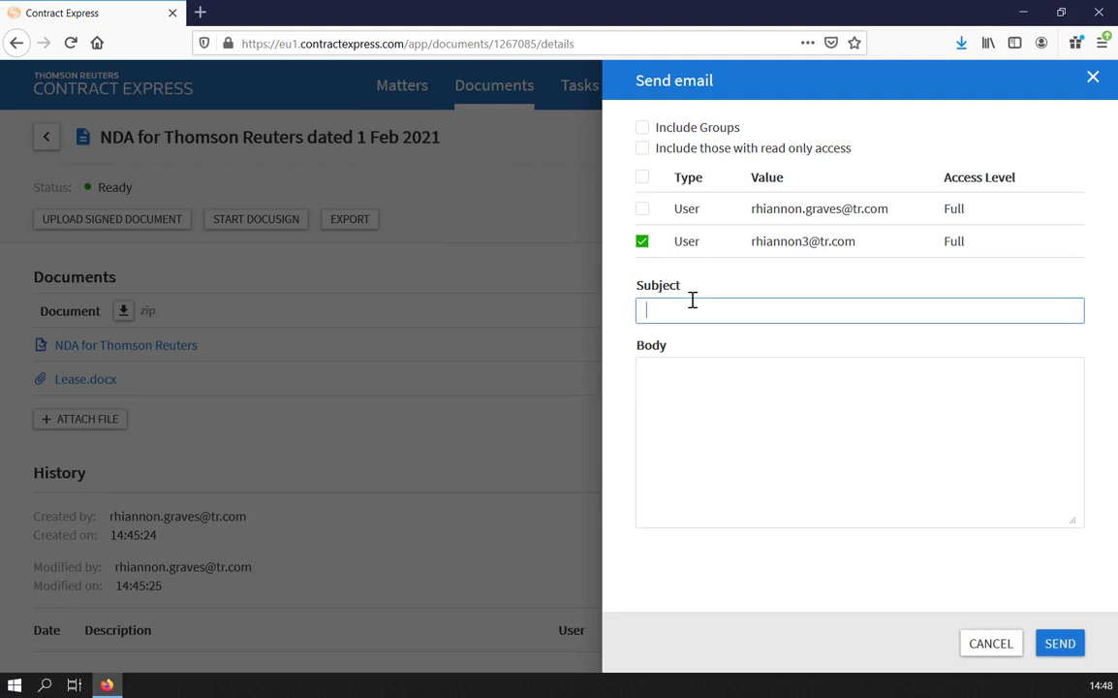
pyautogui.write('NDA for Th')
pyautogui.write('omson Reuters')
pyautogui.click(730, 382)
pyautogui.write('Please see the')
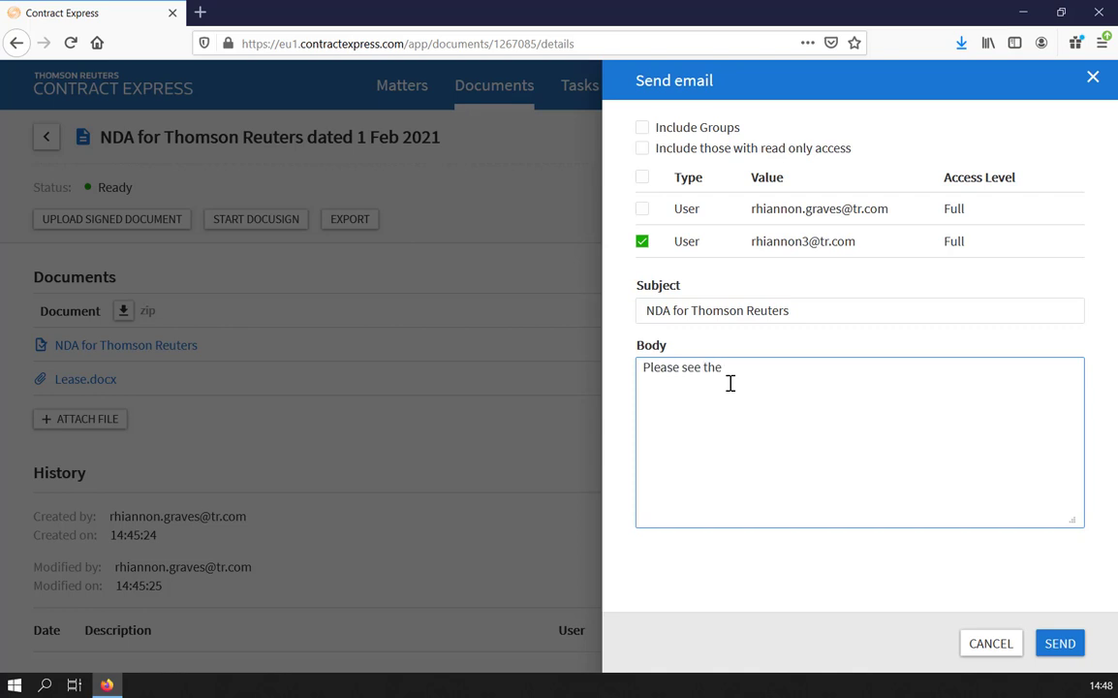
pyautogui.write(' document.')
pyautogui.click(1059, 647)
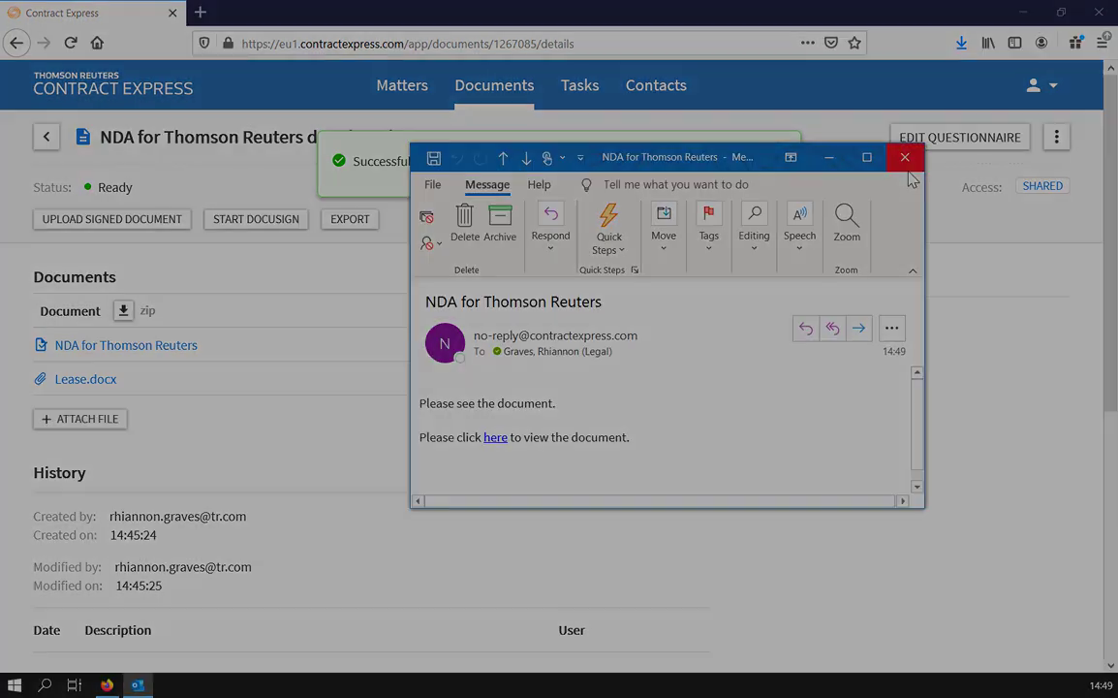
# Step: Close the Outlook message and inspect the Permissions updated entry in the document history
pyautogui.click(905, 157)
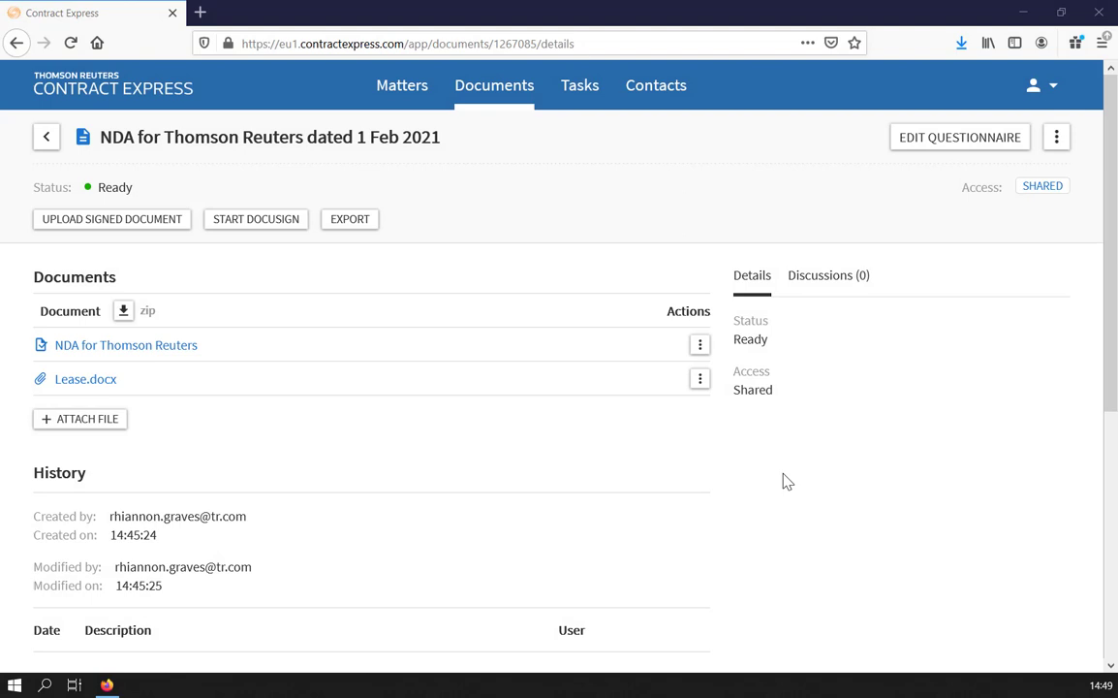
pyautogui.scroll(-5, 786, 482)
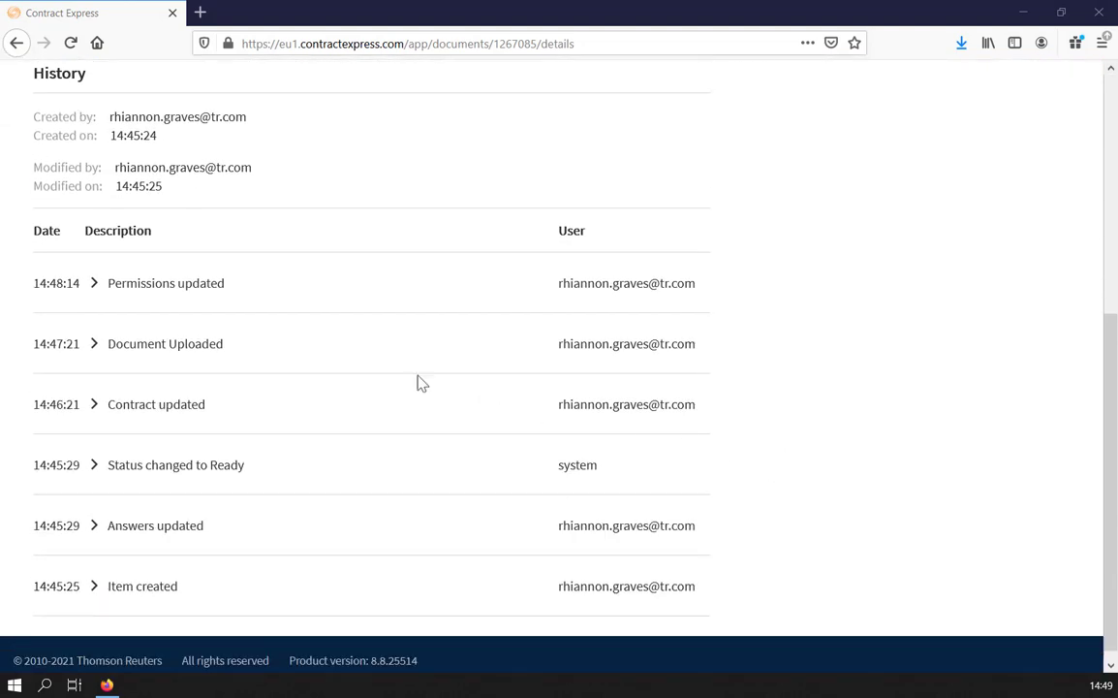
pyautogui.click(94, 287)
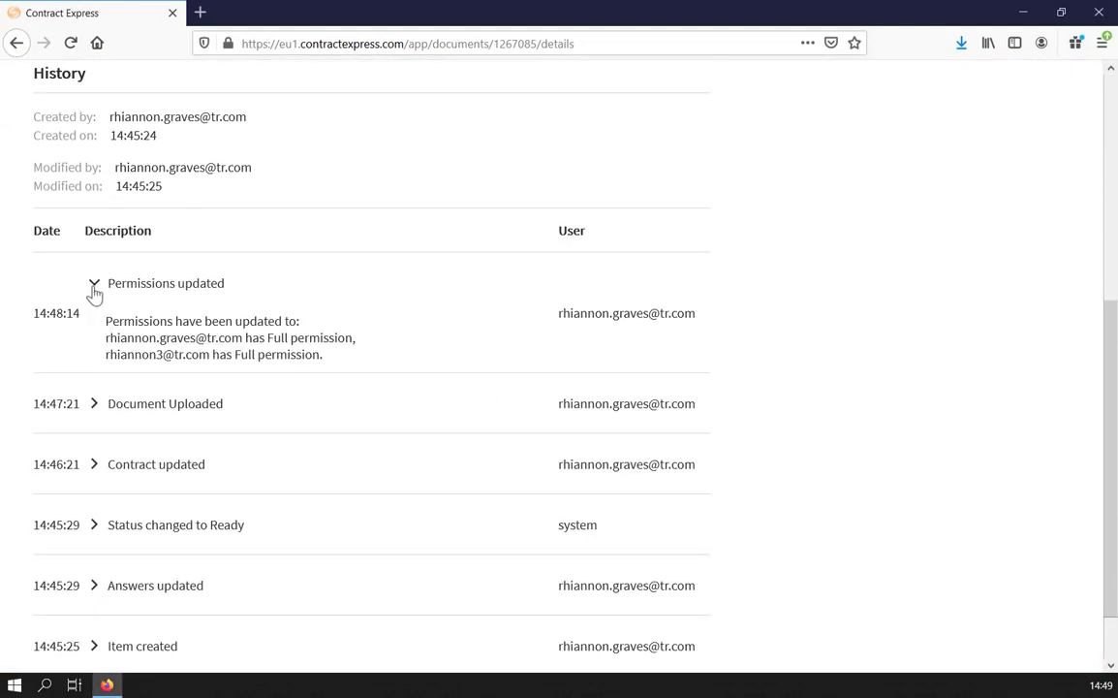
pyautogui.click(94, 288)
pyautogui.scroll(5, 951, 299)
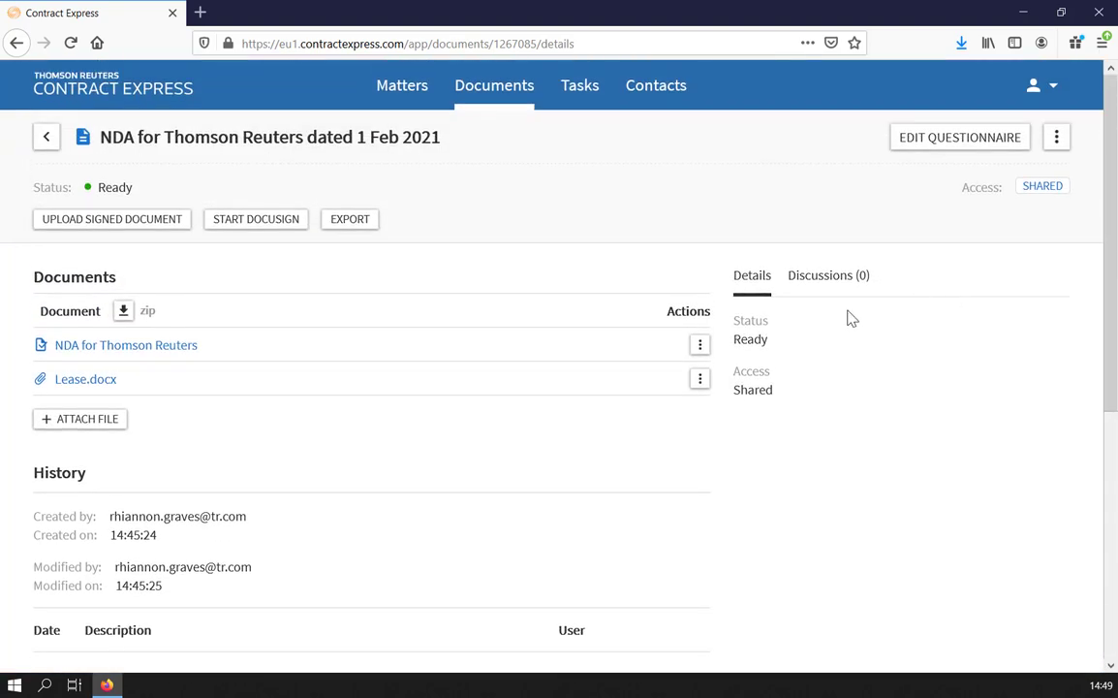
# Step: Post a discussion comment noting the document was edited on 1 Feb 2021, signed with the editor's initials
pyautogui.click(837, 279)
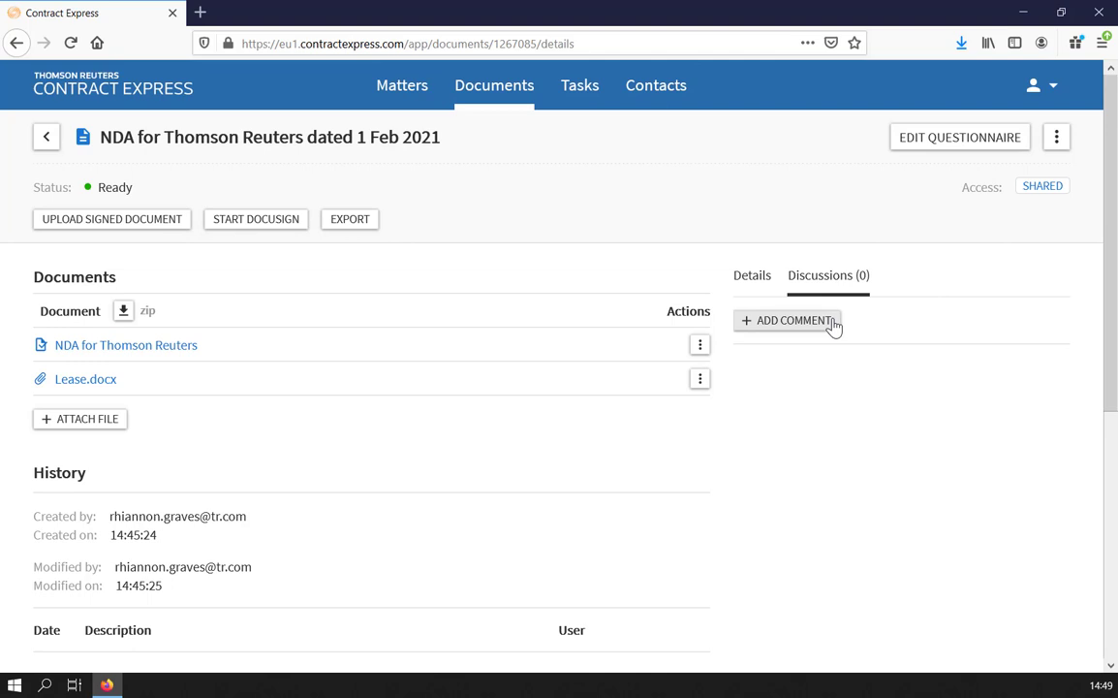
pyautogui.click(833, 322)
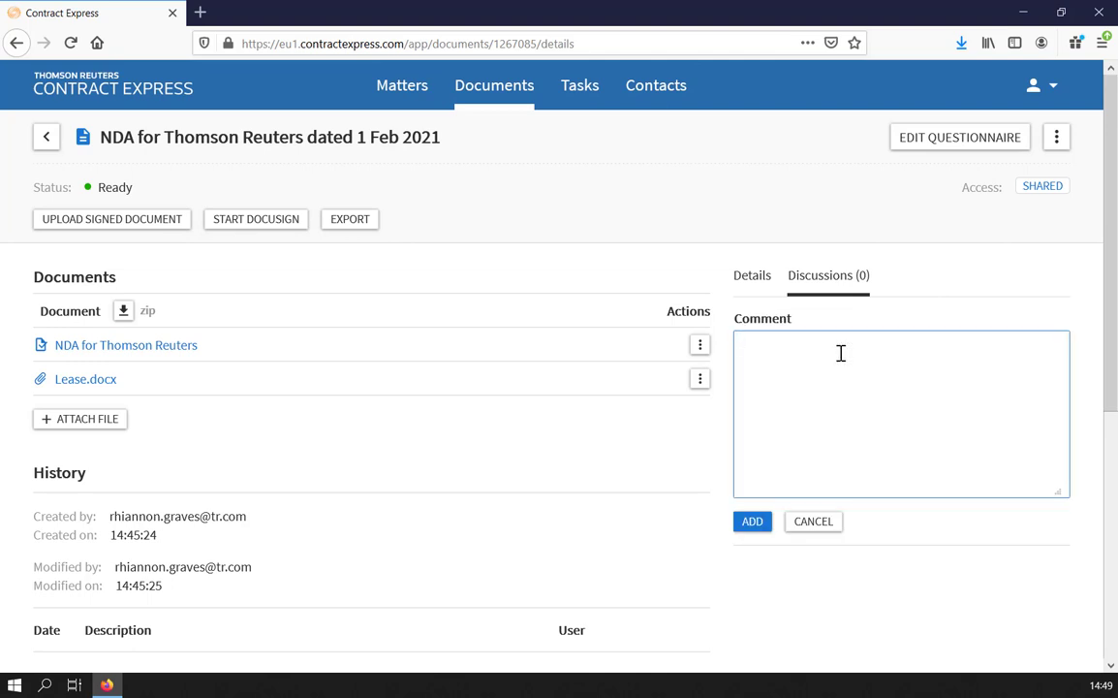
pyautogui.write('edited by RG on 1 Feb 2021')
pyautogui.click(763, 525)
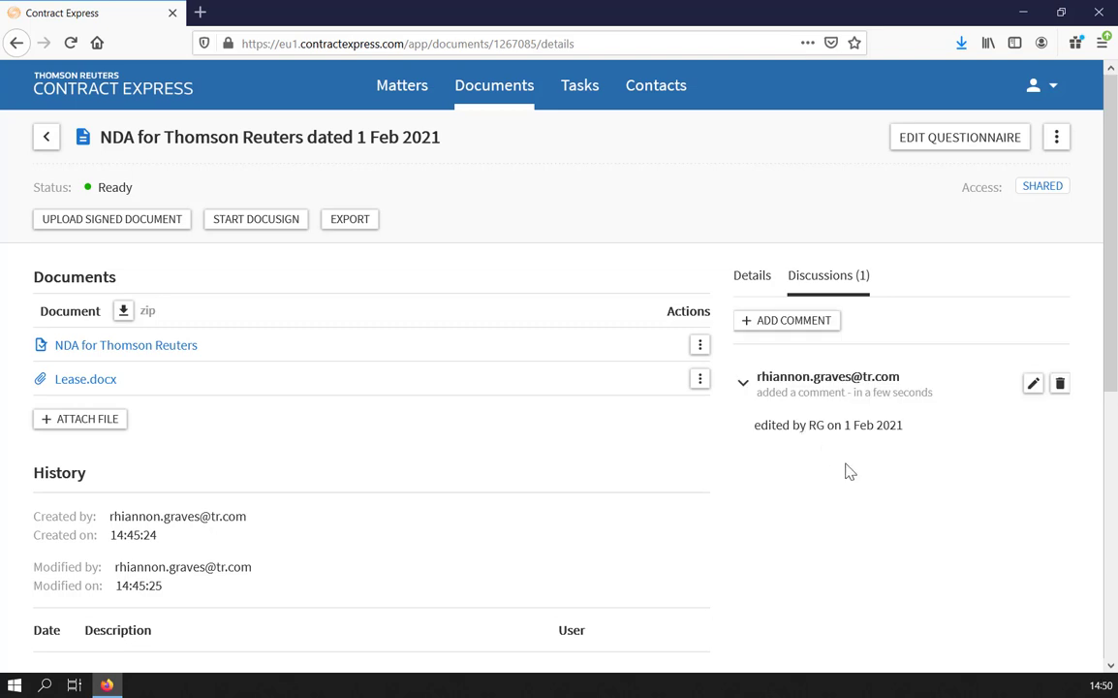
# Step: Open the generated NDA for Thomson Reuters file and cancel the Firefox open dialog
pyautogui.click(92, 348)
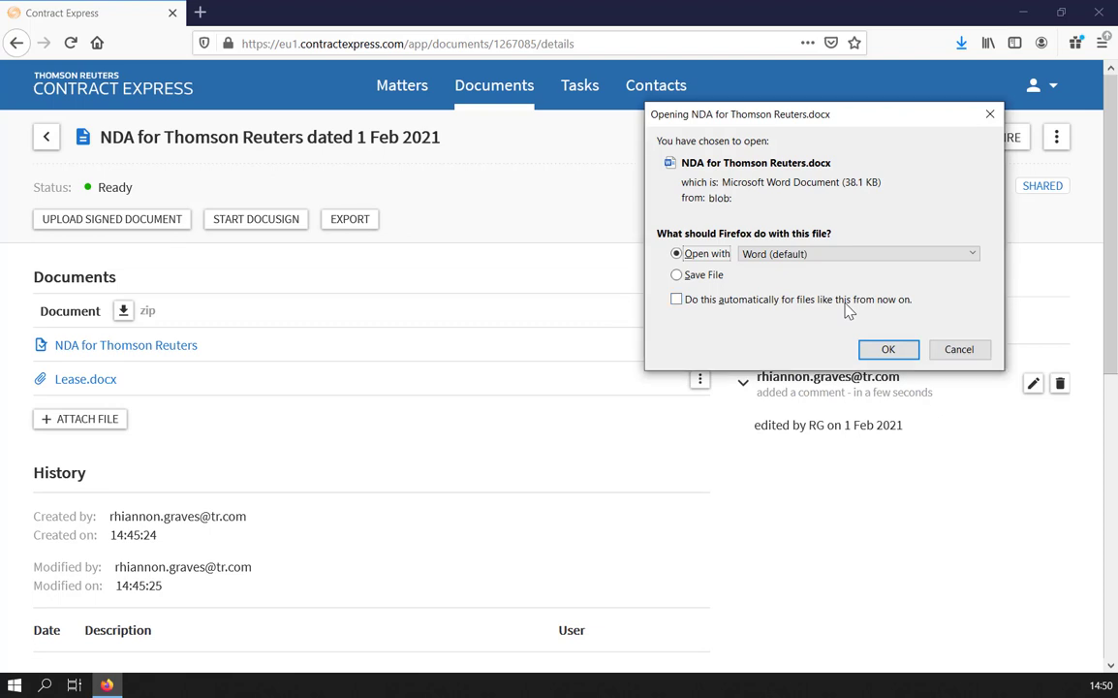
pyautogui.click(957, 348)
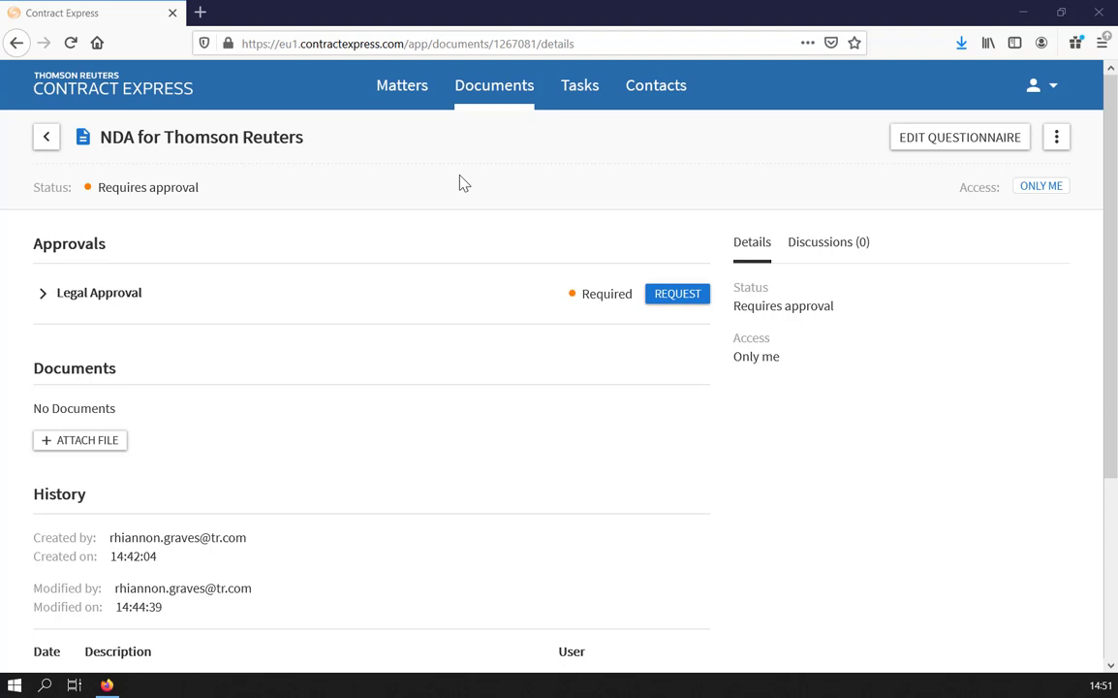
# Step: Check the Legal Approval approver, then request legal approval for the NDA for Thomson Reuters
pyautogui.click(54, 289)
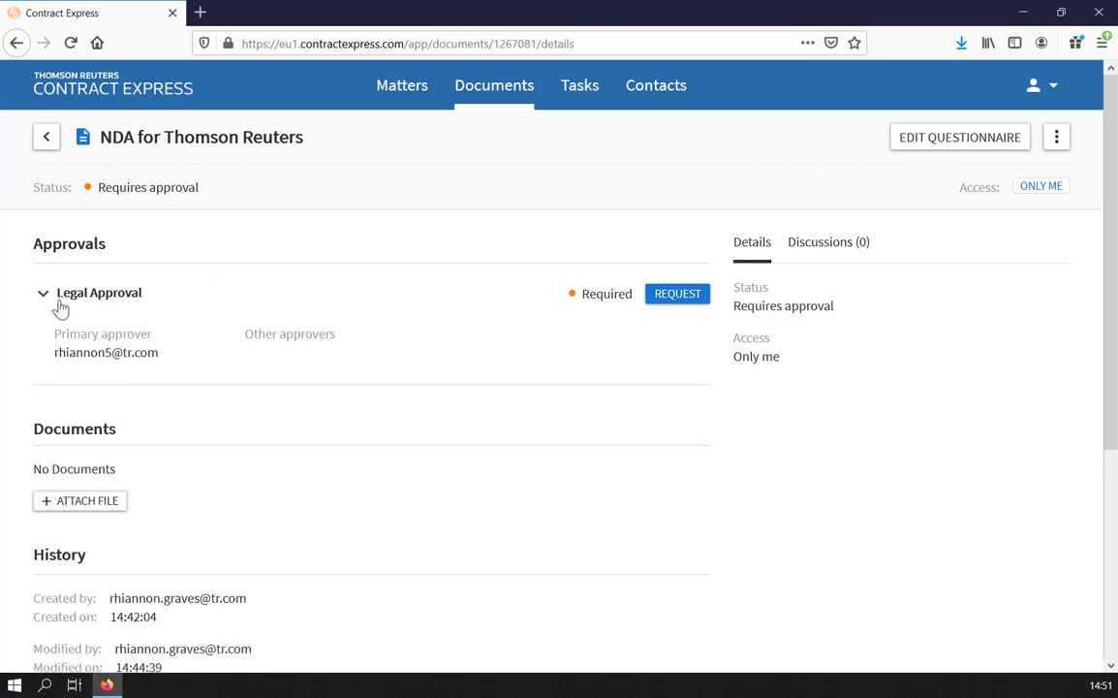
pyautogui.click(50, 299)
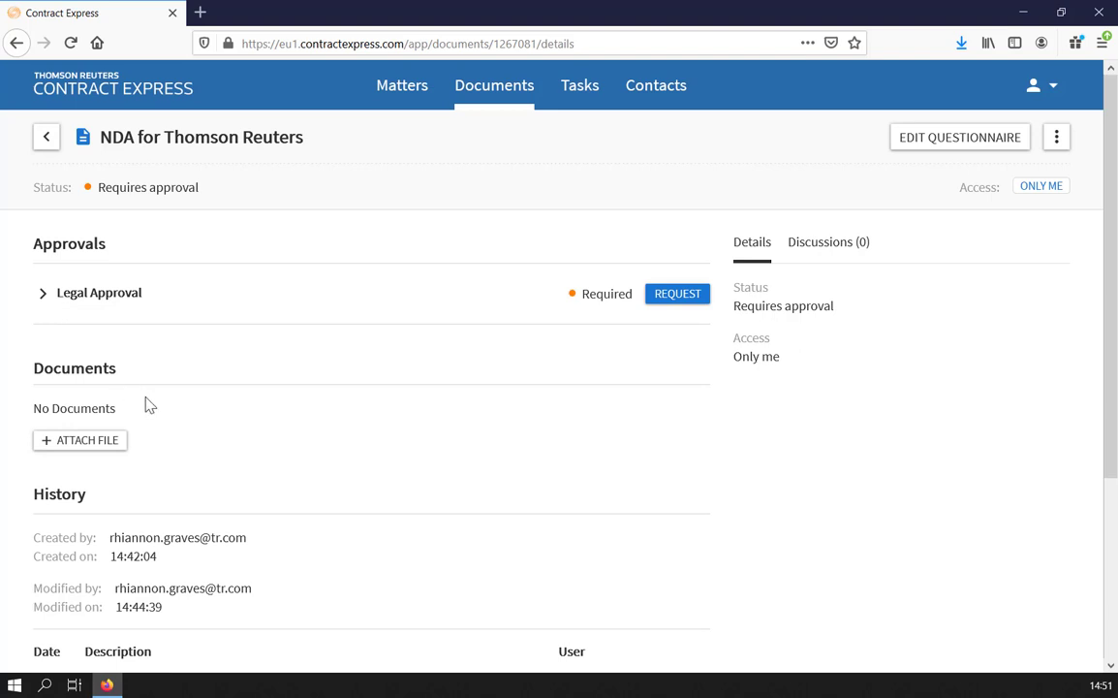
pyautogui.click(683, 298)
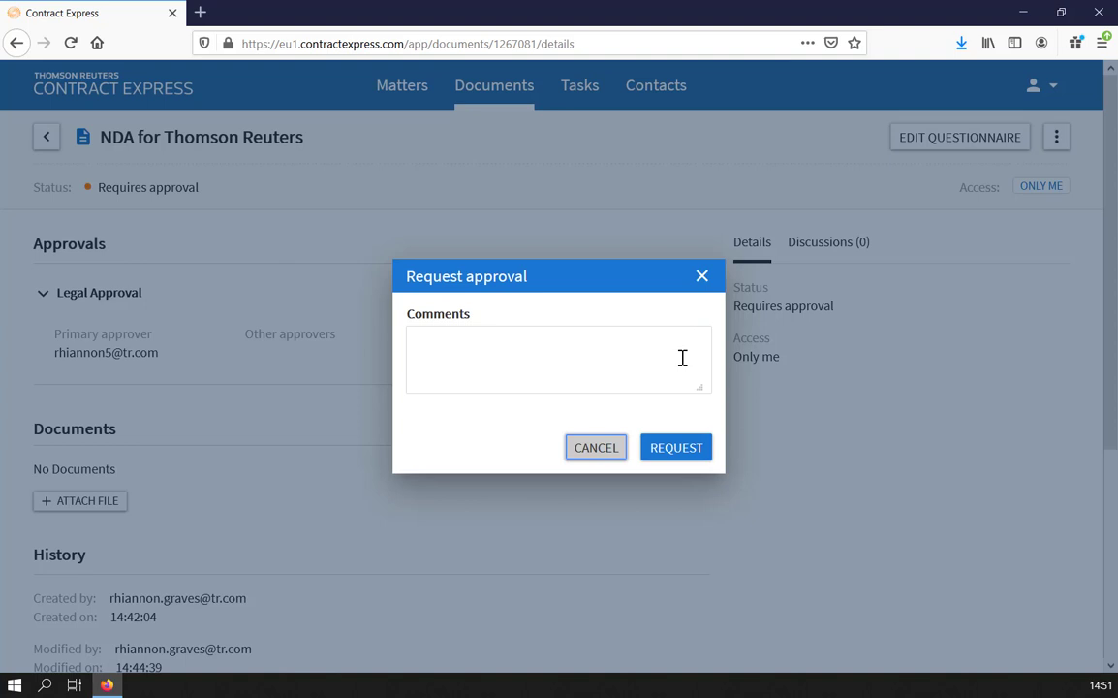
pyautogui.click(695, 450)
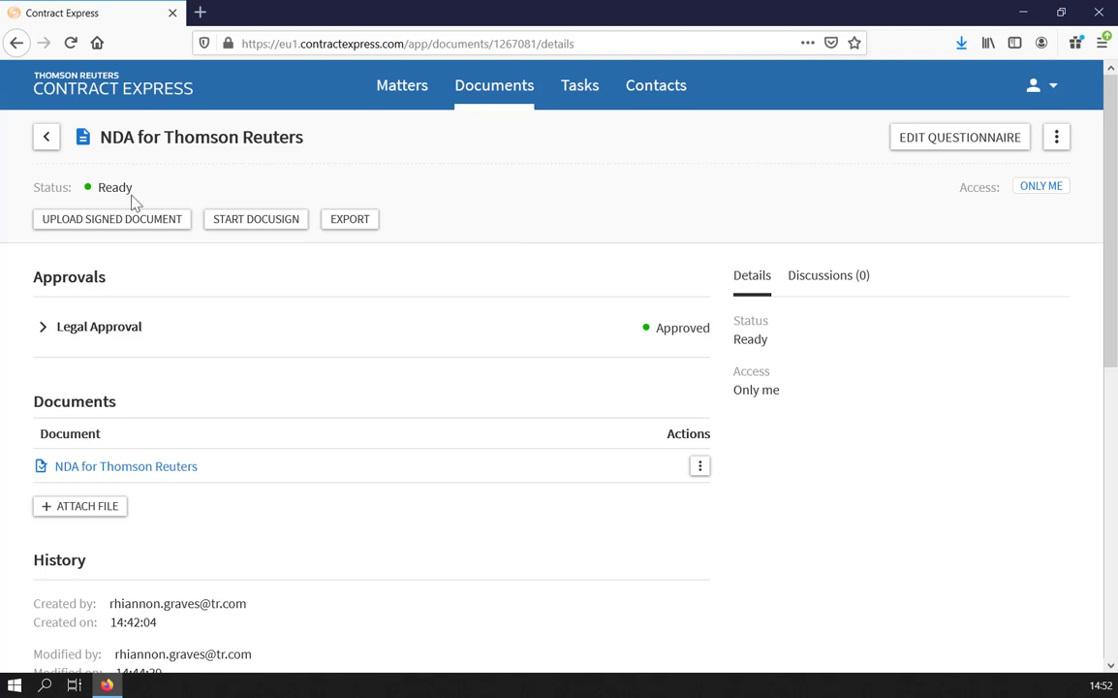
# Step: Dismiss the approved NDA's PDF open prompt and upload the signed NDA PDF as the signed document
pyautogui.click(178, 480)
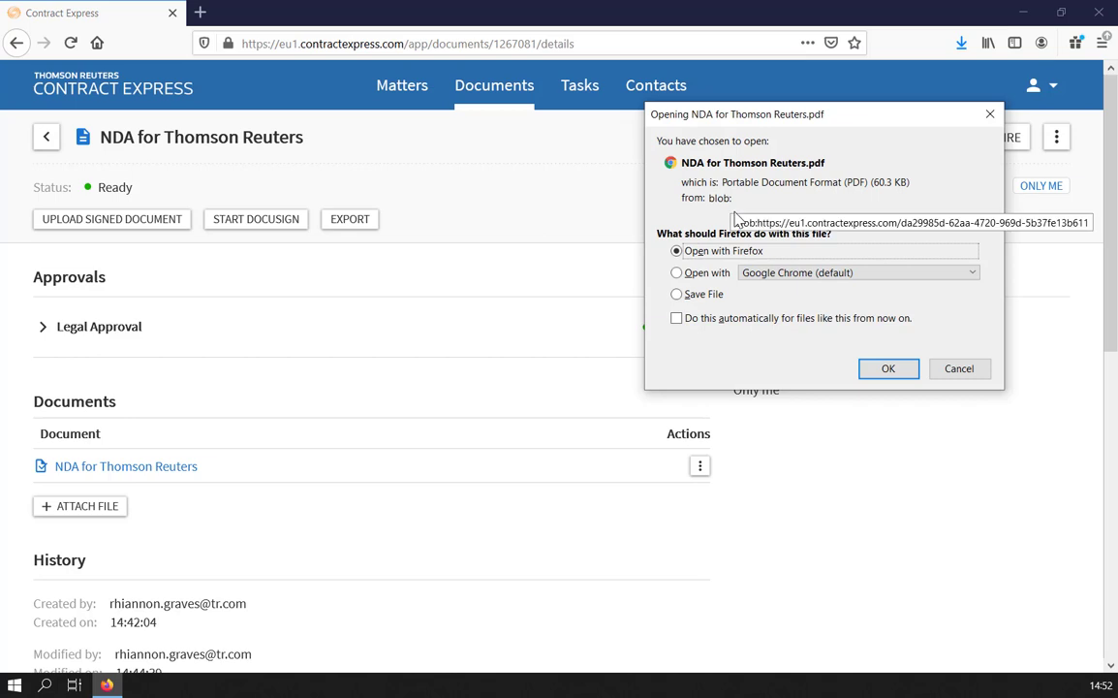
pyautogui.click(884, 368)
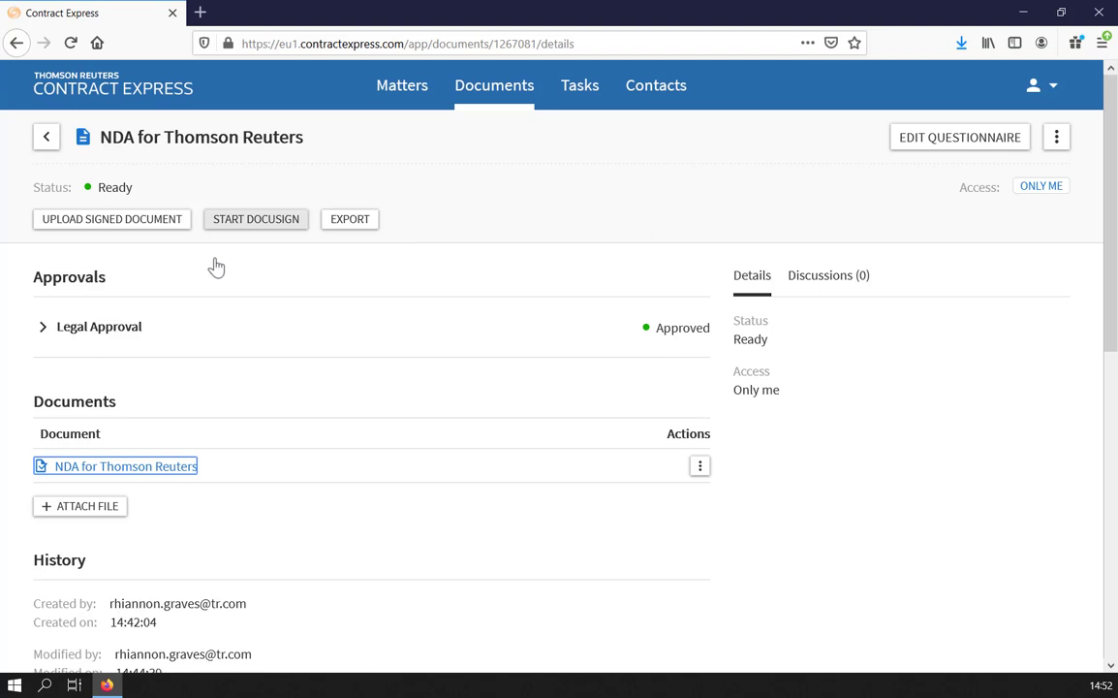
pyautogui.click(171, 225)
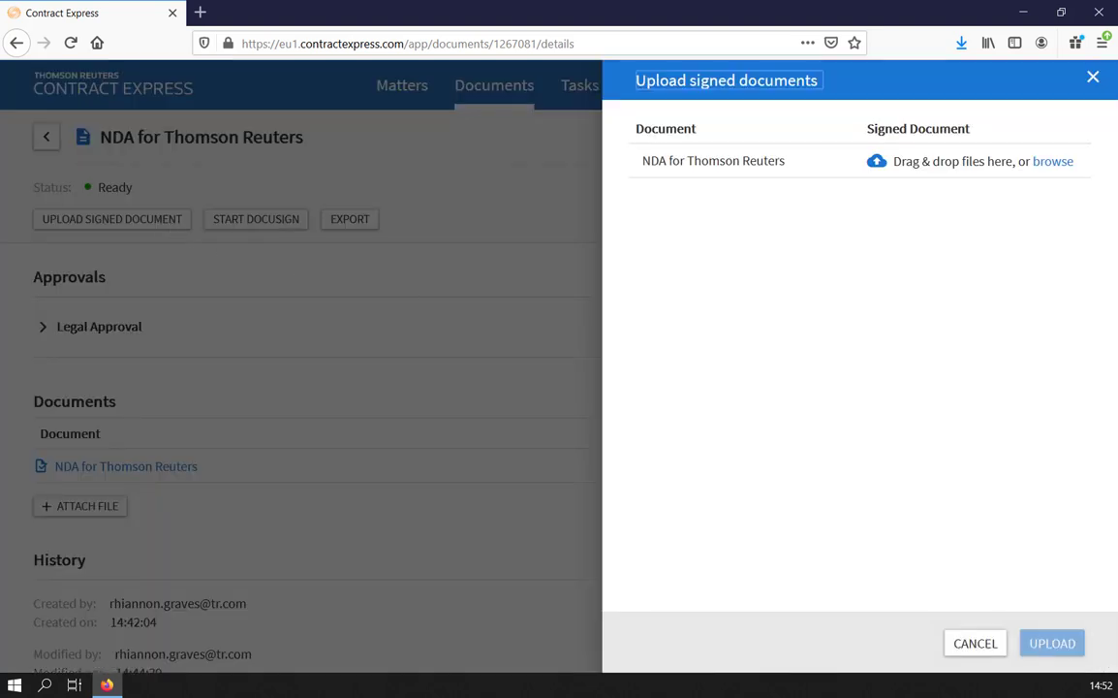
pyautogui.moveTo(986, 243); pyautogui.dragTo(976, 174)
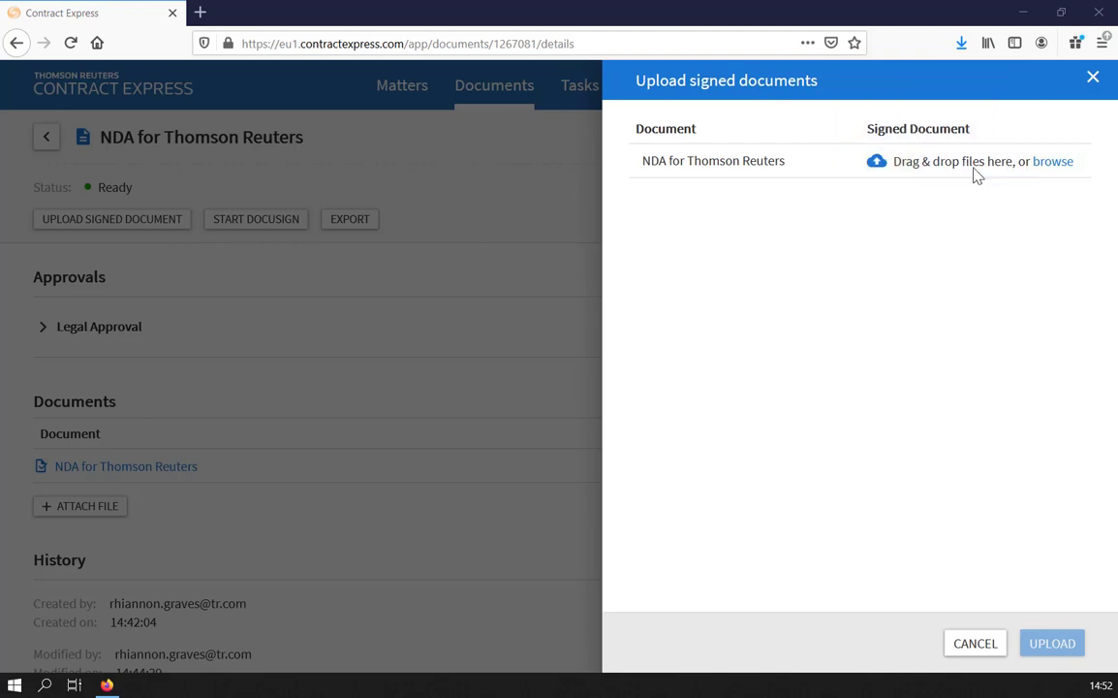
pyautogui.click(1037, 632)
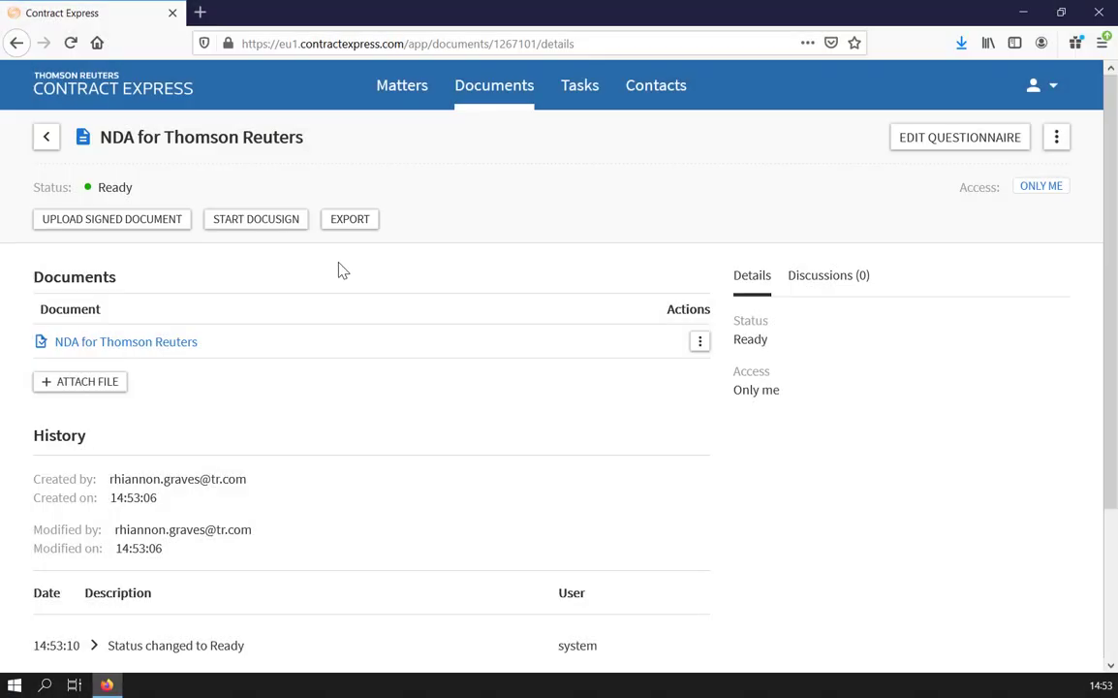
# Step: Start DocuSign electronic signing of the NDA for Thomson Reuters
pyautogui.click(291, 231)
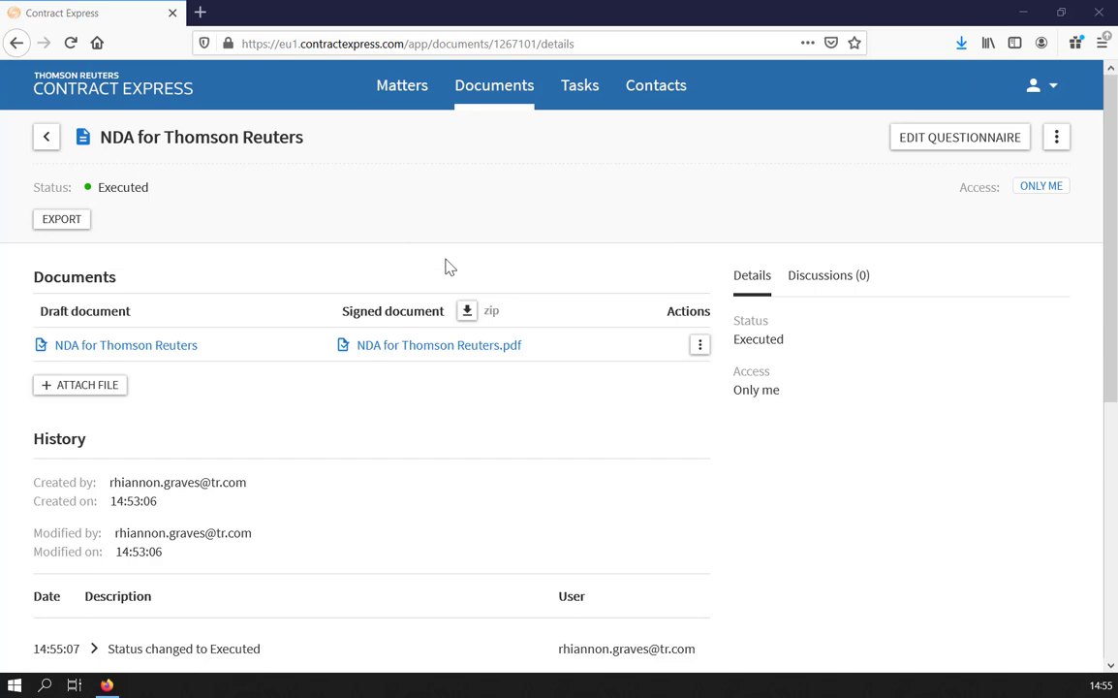
# Step: Export the signed NDA PDF to HighQ site Thomsonreuters2, folder Draft Documents
pyautogui.click(64, 221)
pyautogui.click(85, 356)
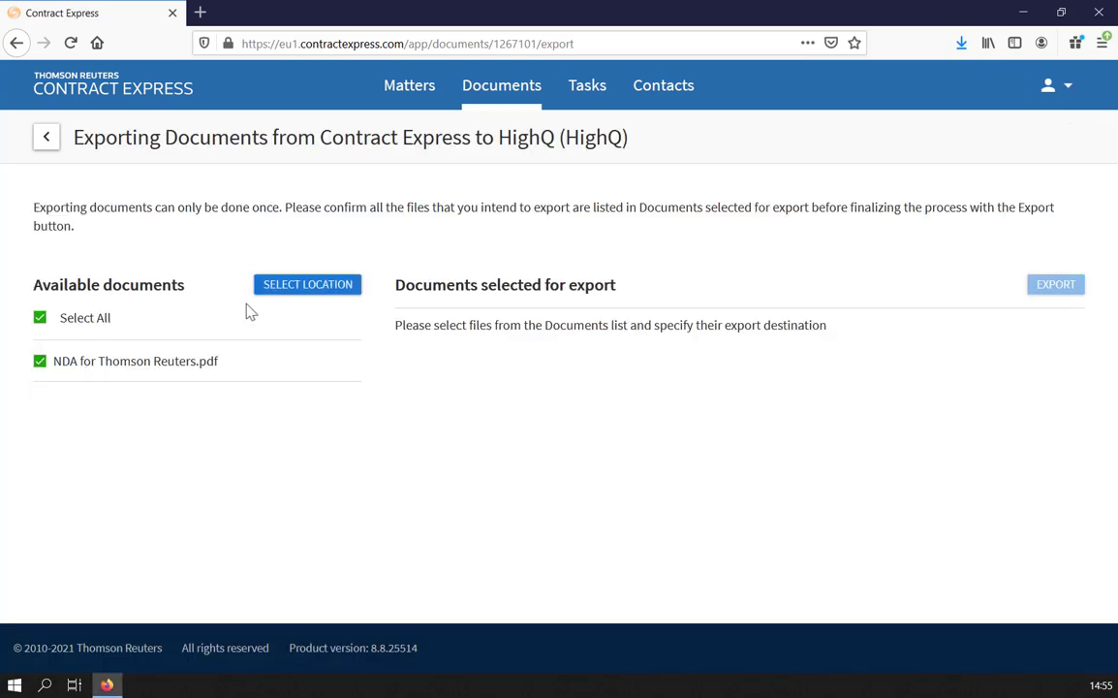
pyautogui.click(298, 285)
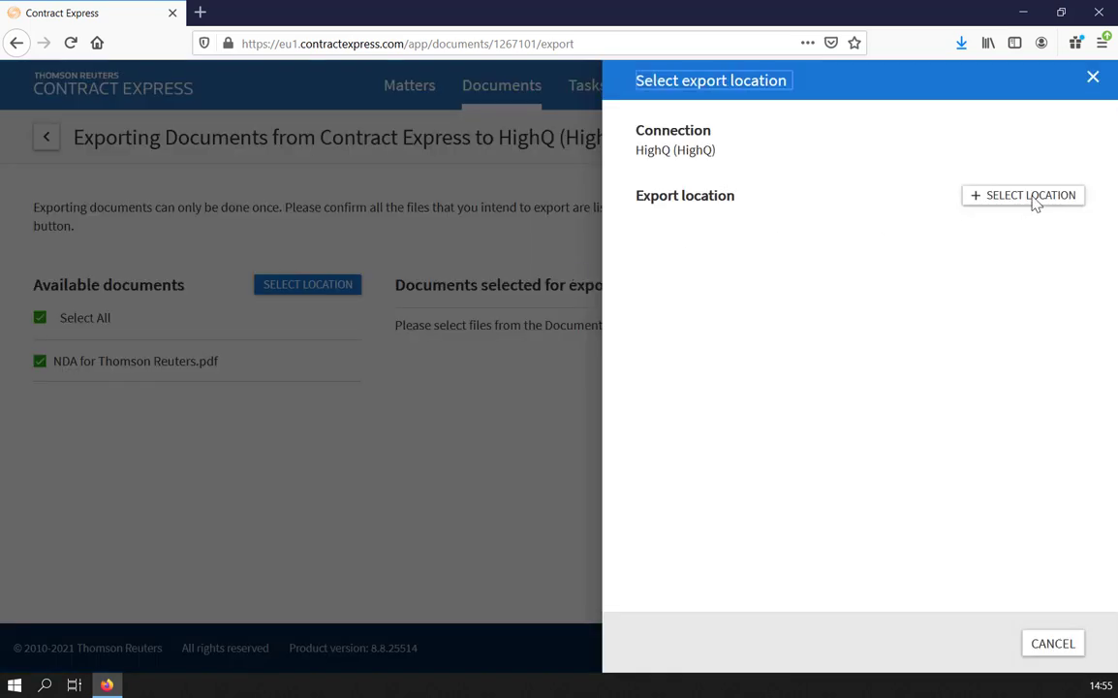
pyautogui.click(1033, 199)
pyautogui.click(992, 201)
pyautogui.click(751, 255)
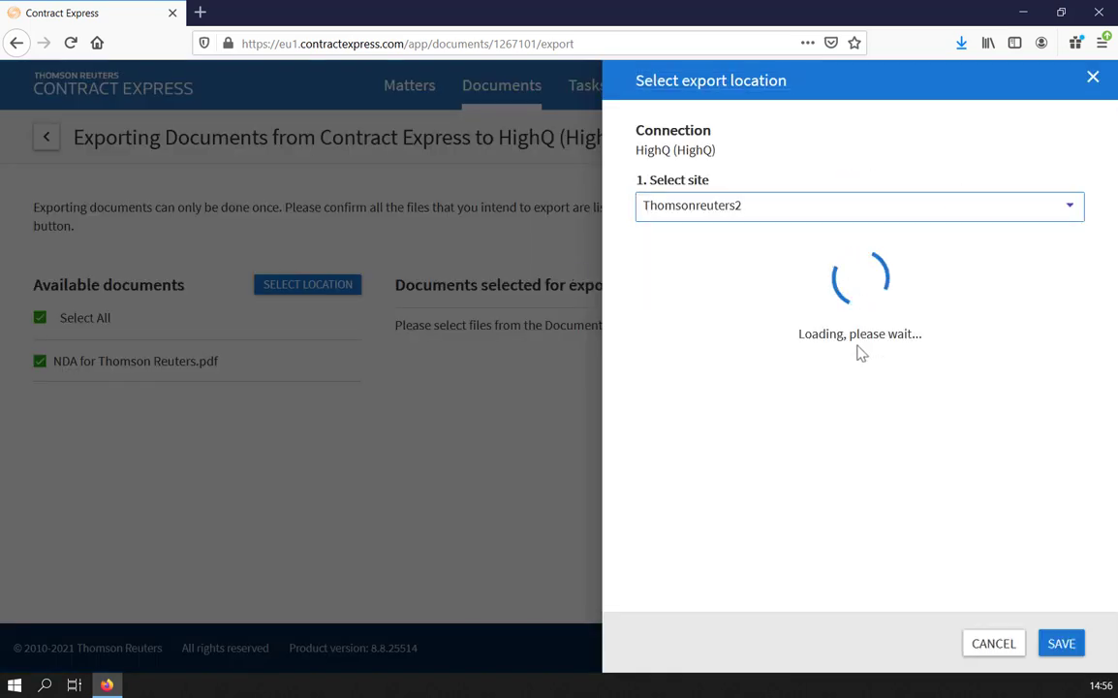
pyautogui.click(669, 309)
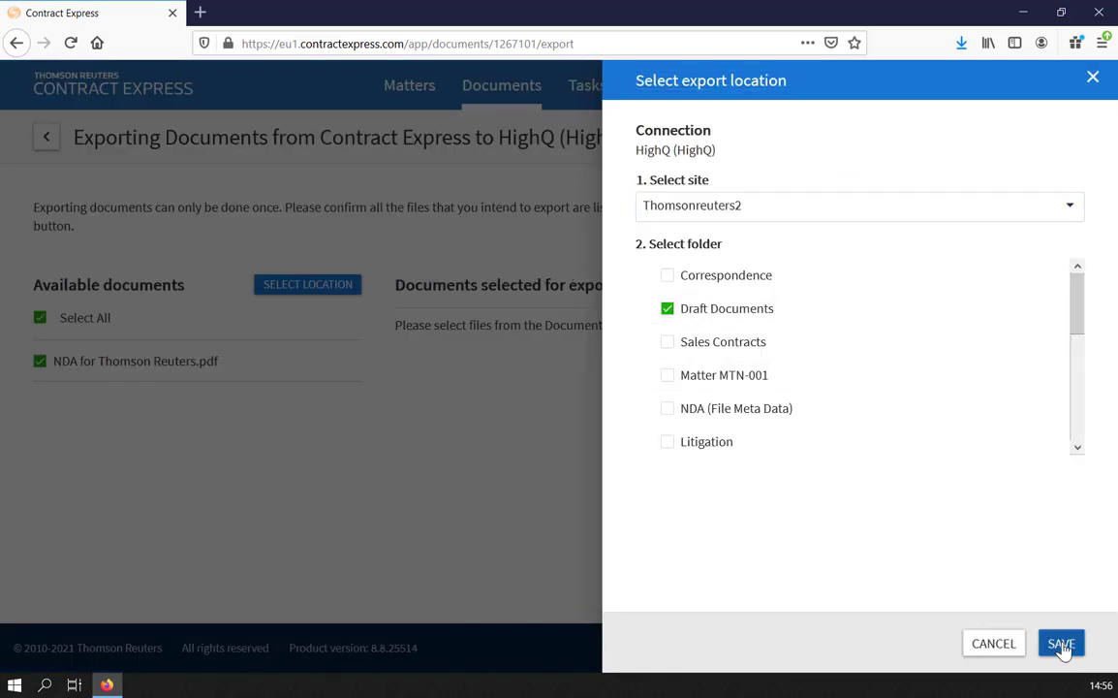
pyautogui.click(1063, 645)
pyautogui.click(1044, 294)
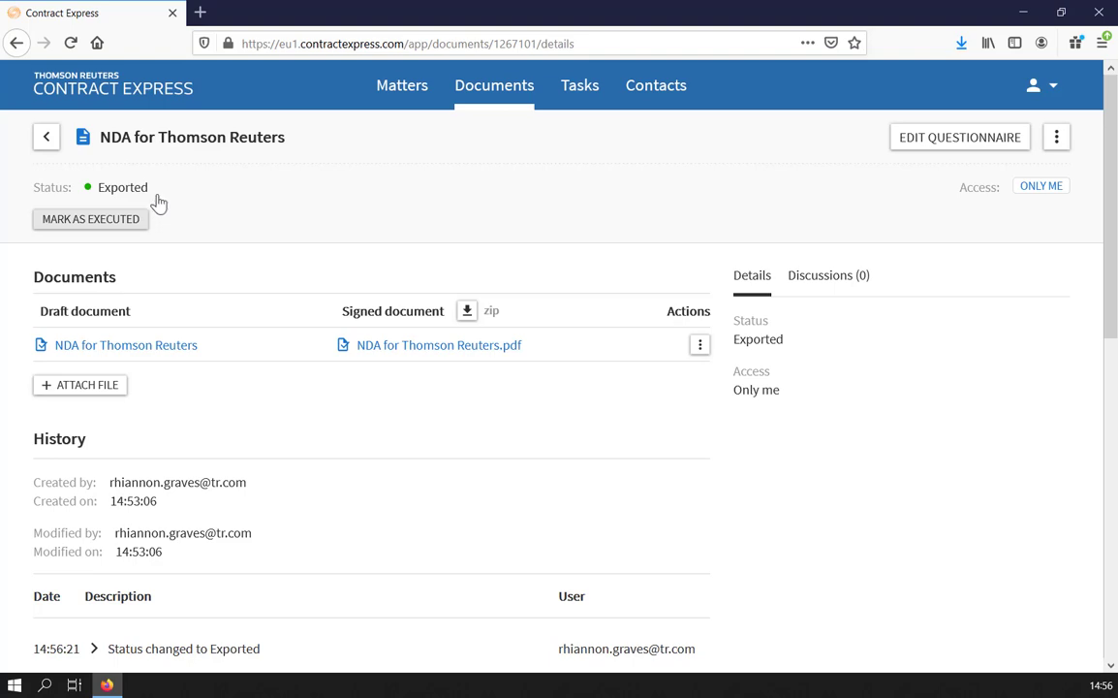
pyautogui.click(135, 221)
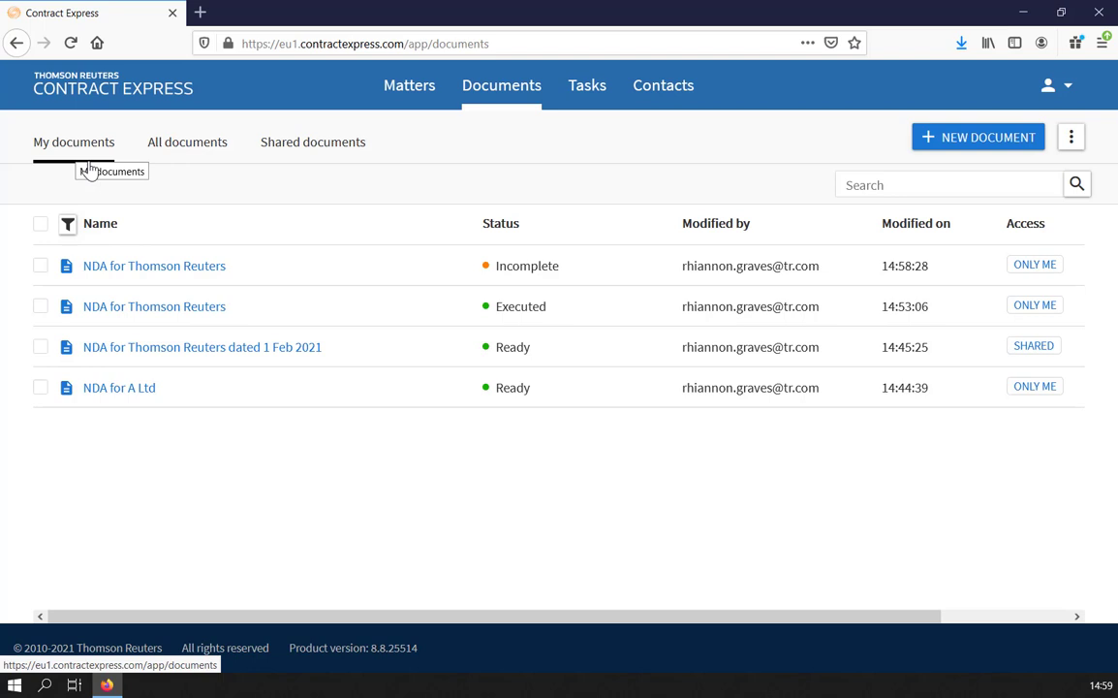
pyautogui.click(160, 145)
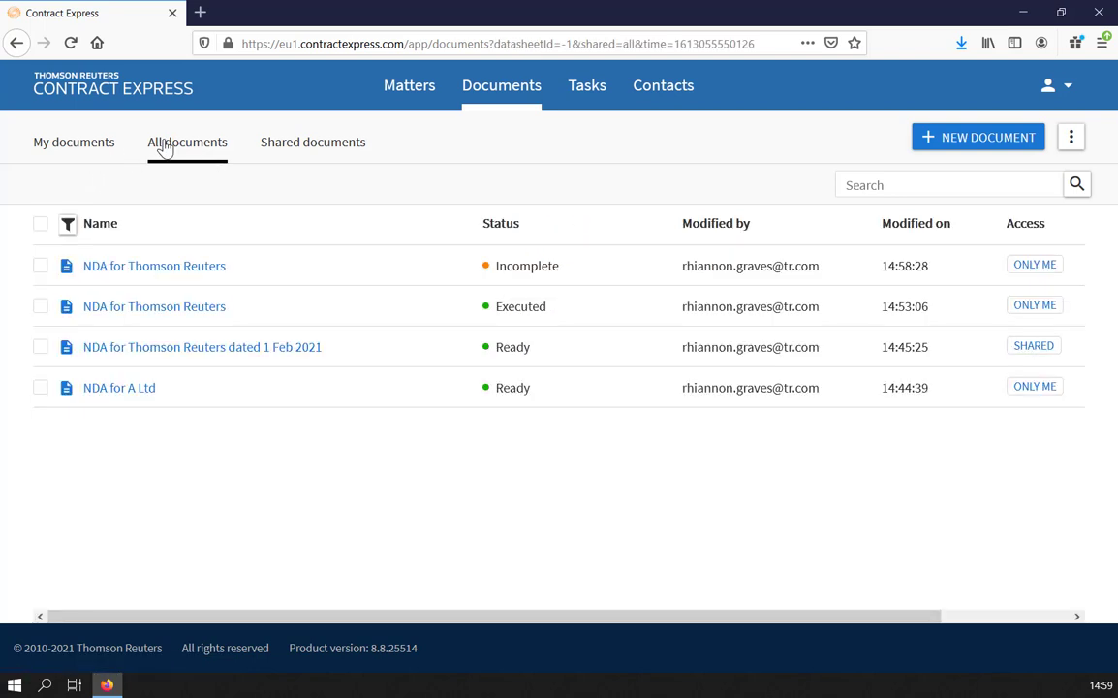
pyautogui.click(300, 143)
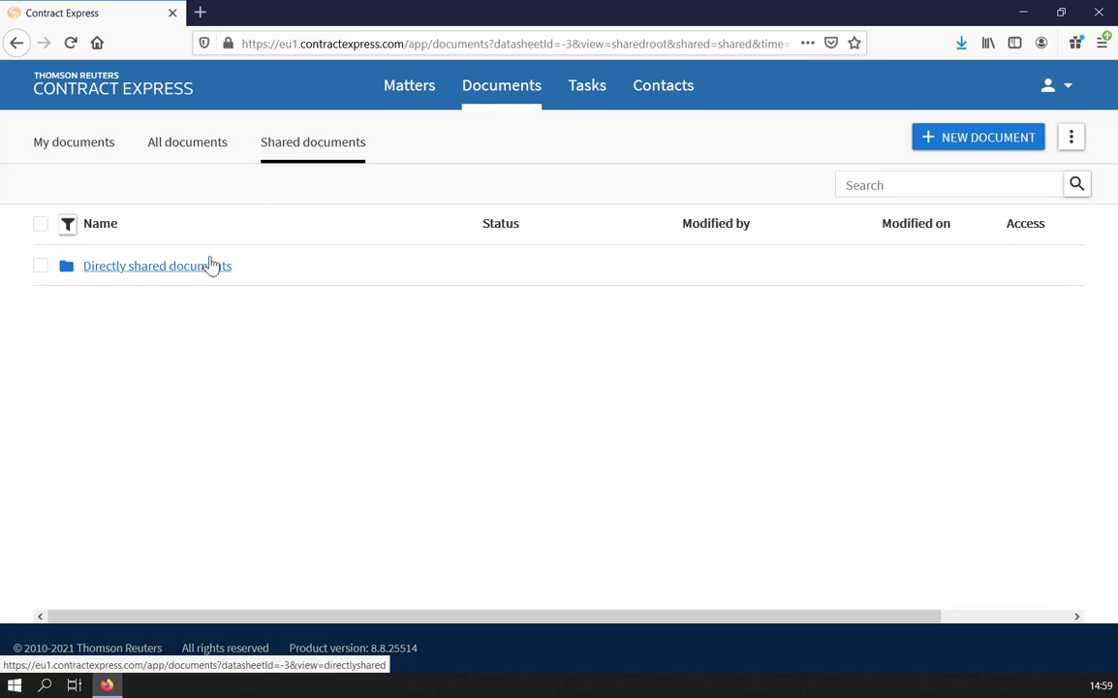
pyautogui.click(108, 162)
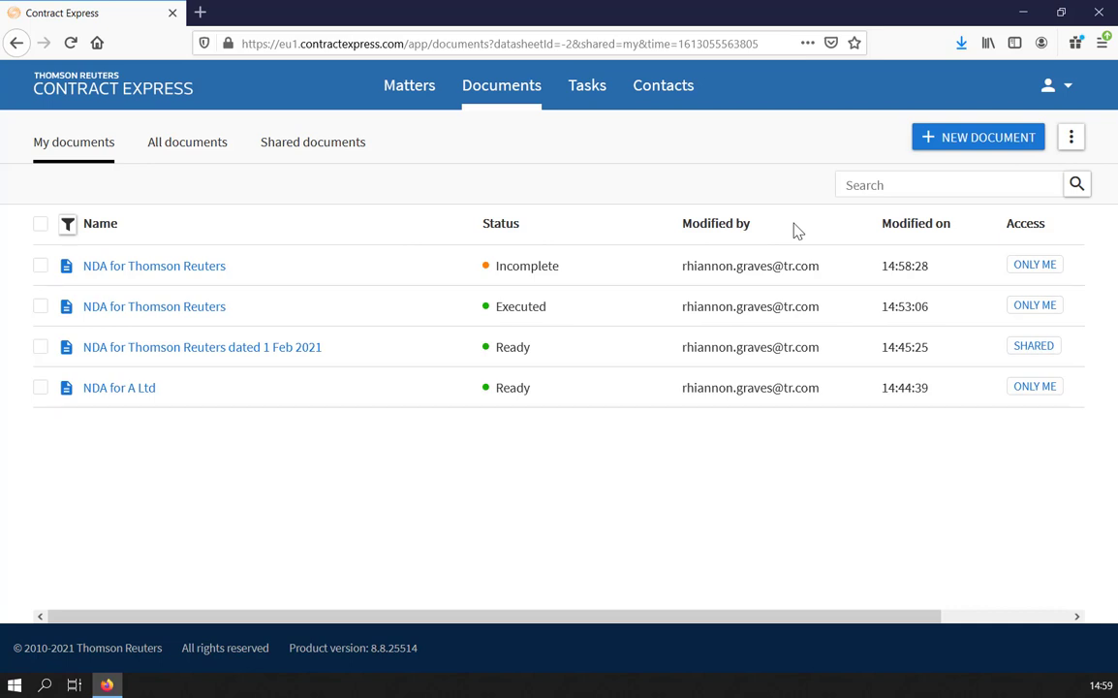
pyautogui.click(68, 223)
pyautogui.click(409, 269)
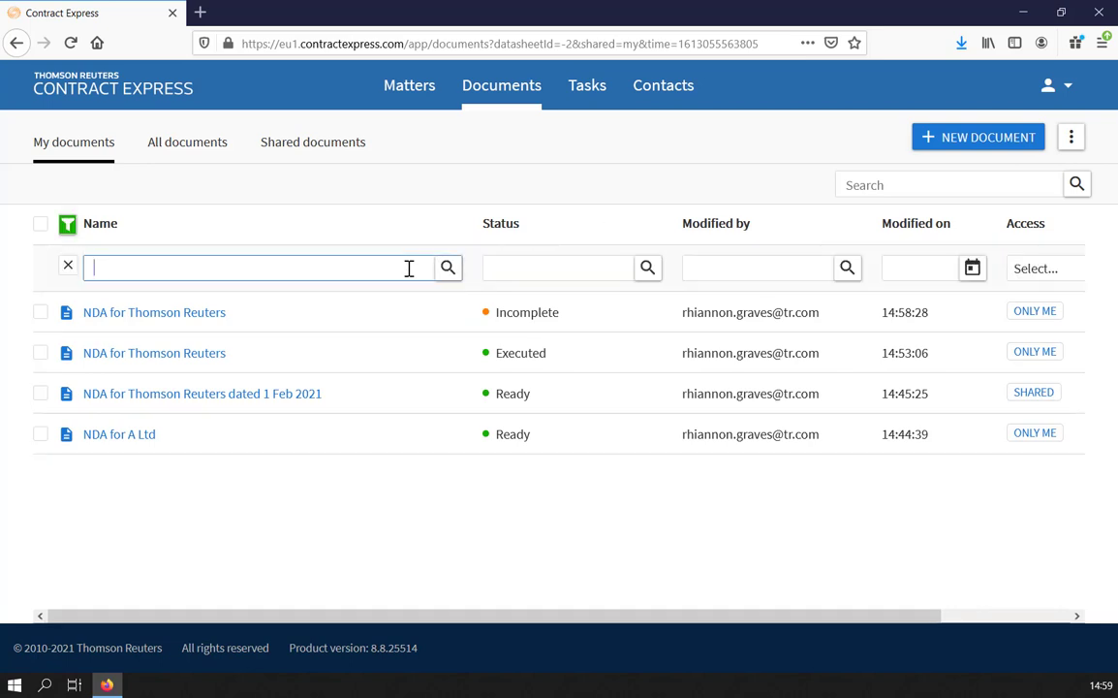
pyautogui.write('thomson')
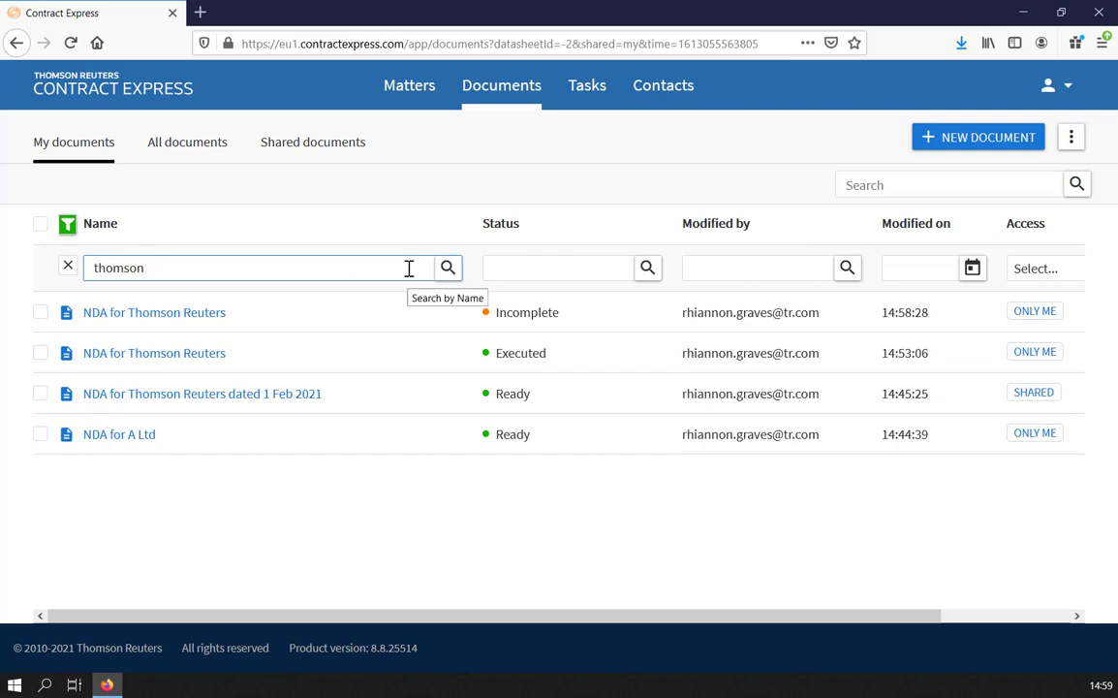
pyautogui.click(447, 268)
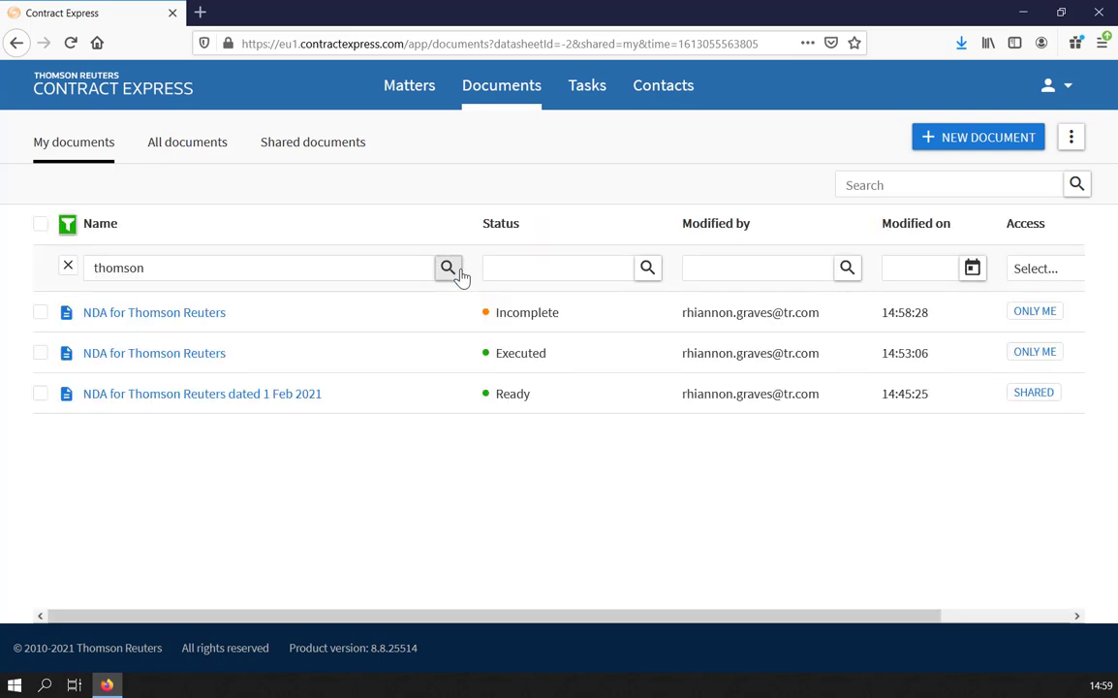
pyautogui.click(70, 269)
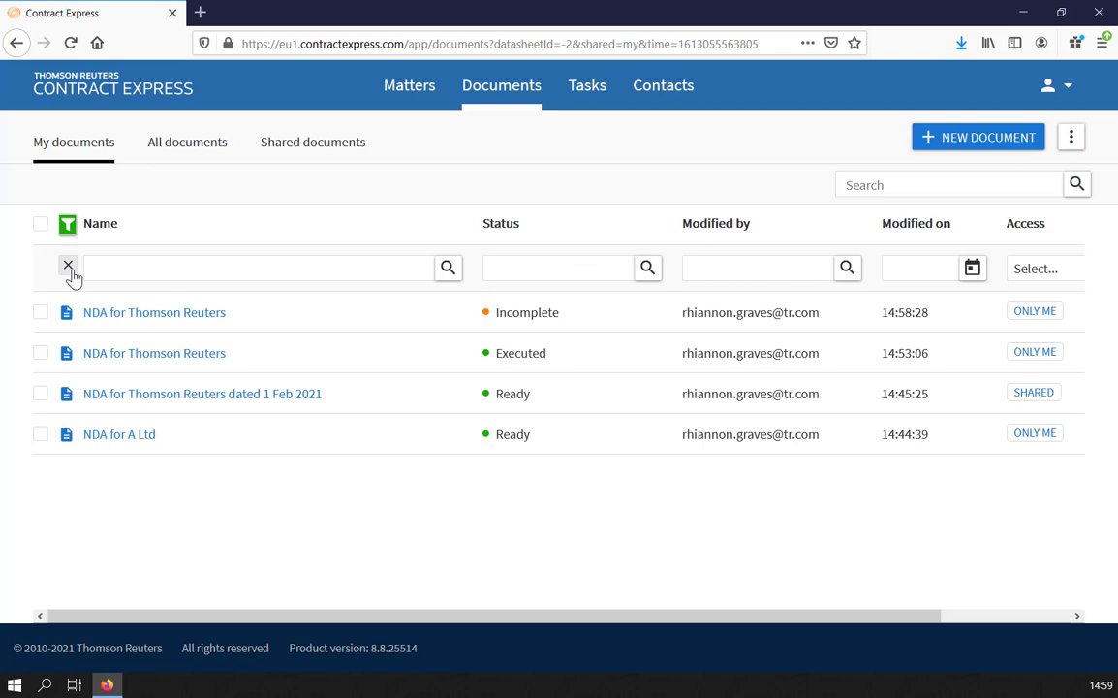
pyautogui.click(124, 314)
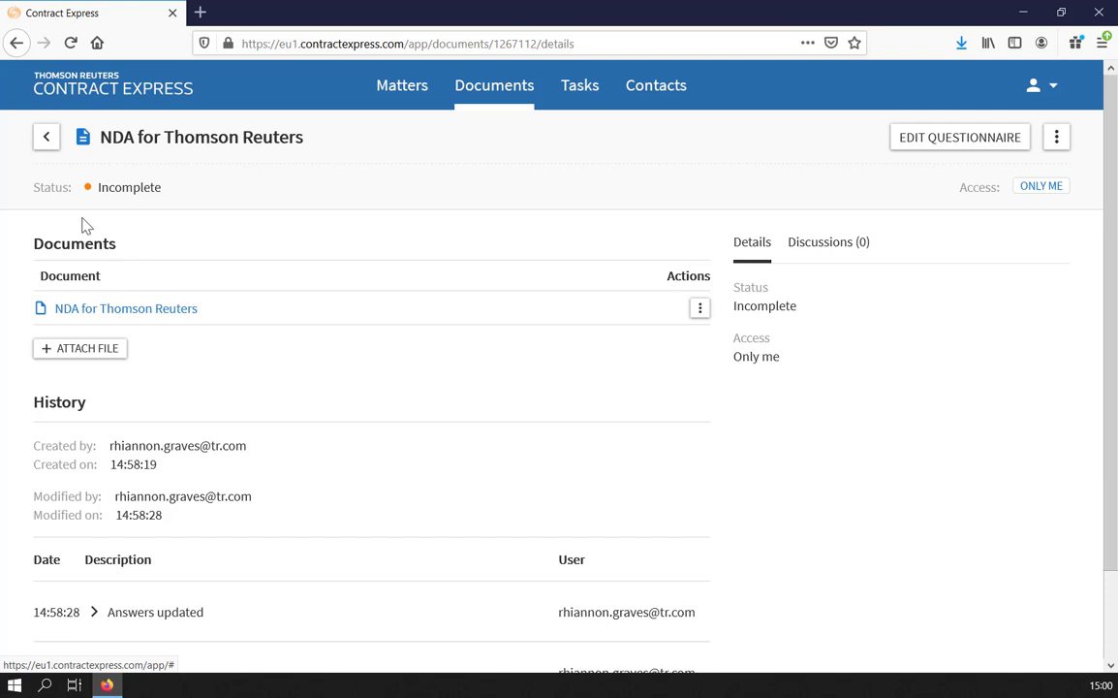
pyautogui.click(47, 139)
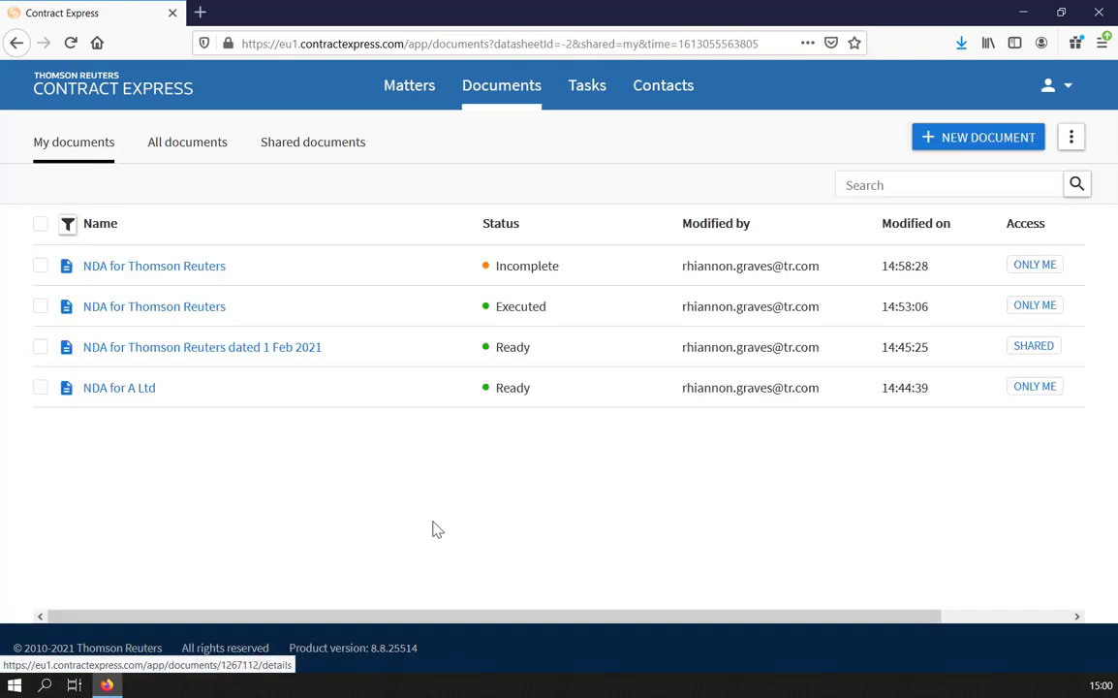
# Step: Create a new folder named 'NDAs' in My documents
pyautogui.click(1074, 139)
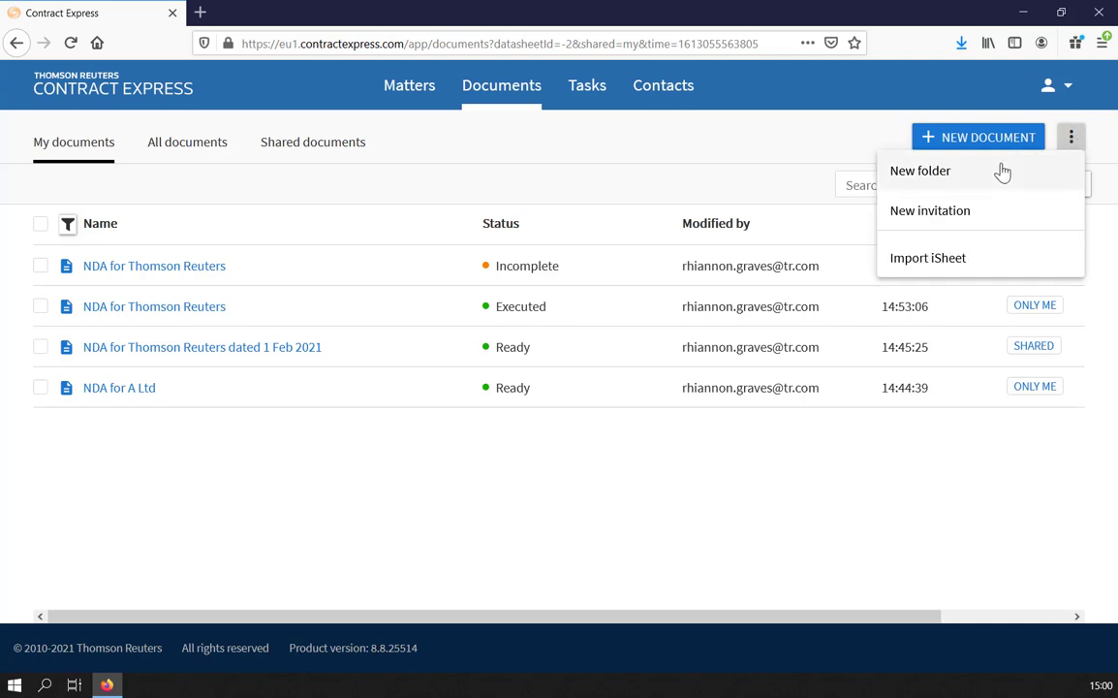
pyautogui.click(1000, 171)
pyautogui.click(953, 153)
pyautogui.write('NDA')
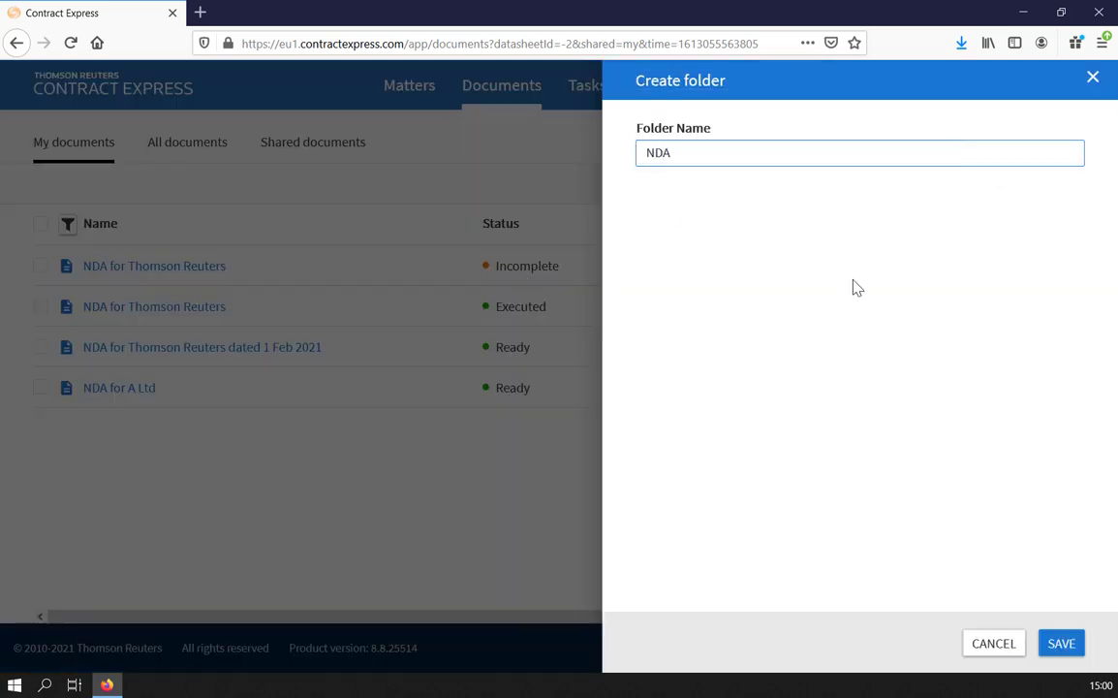
pyautogui.write('s')
pyautogui.click(1061, 642)
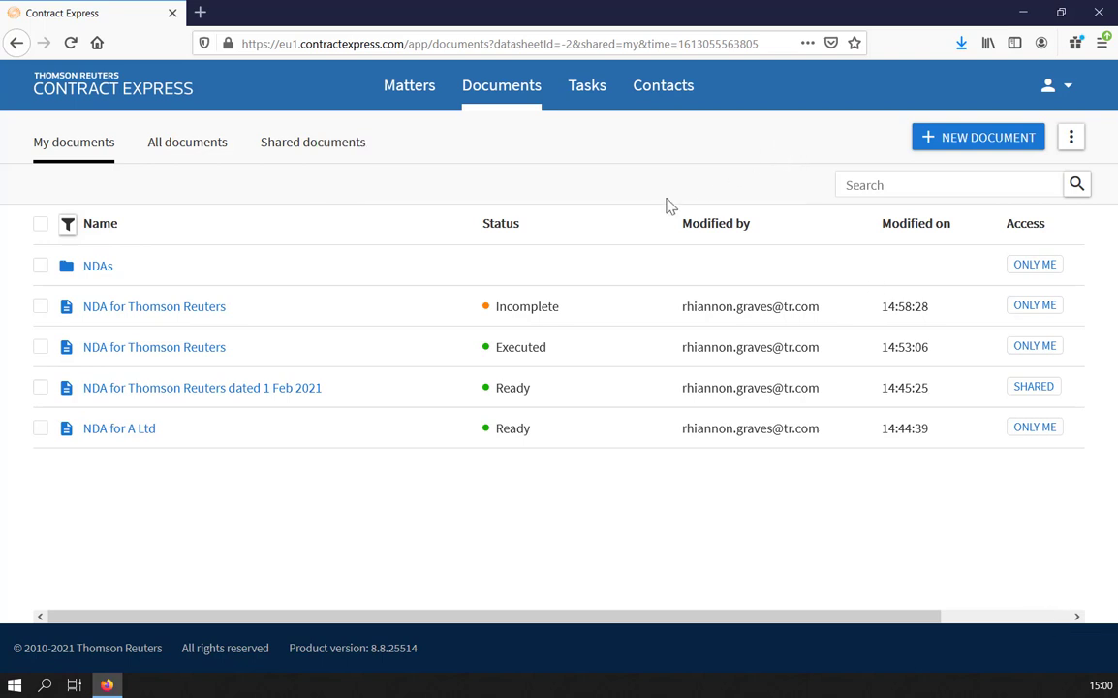
# Step: Move all four NDA documents into My documents > NDAs
pyautogui.click(39, 306)
pyautogui.click(39, 347)
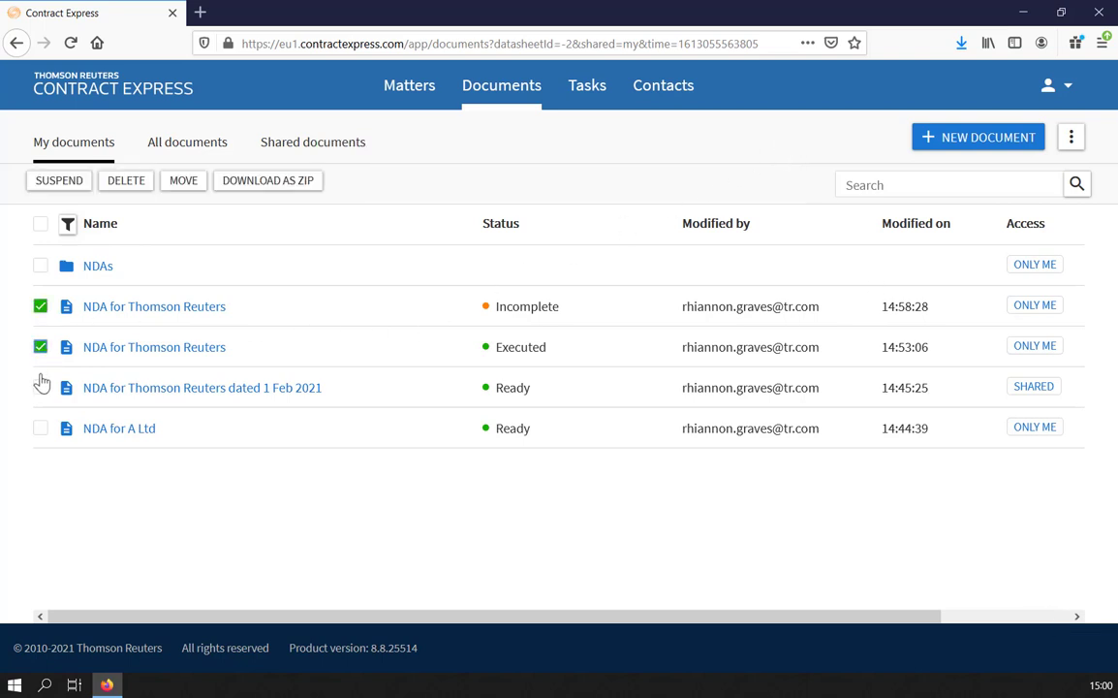
pyautogui.click(40, 387)
pyautogui.click(40, 428)
pyautogui.click(184, 183)
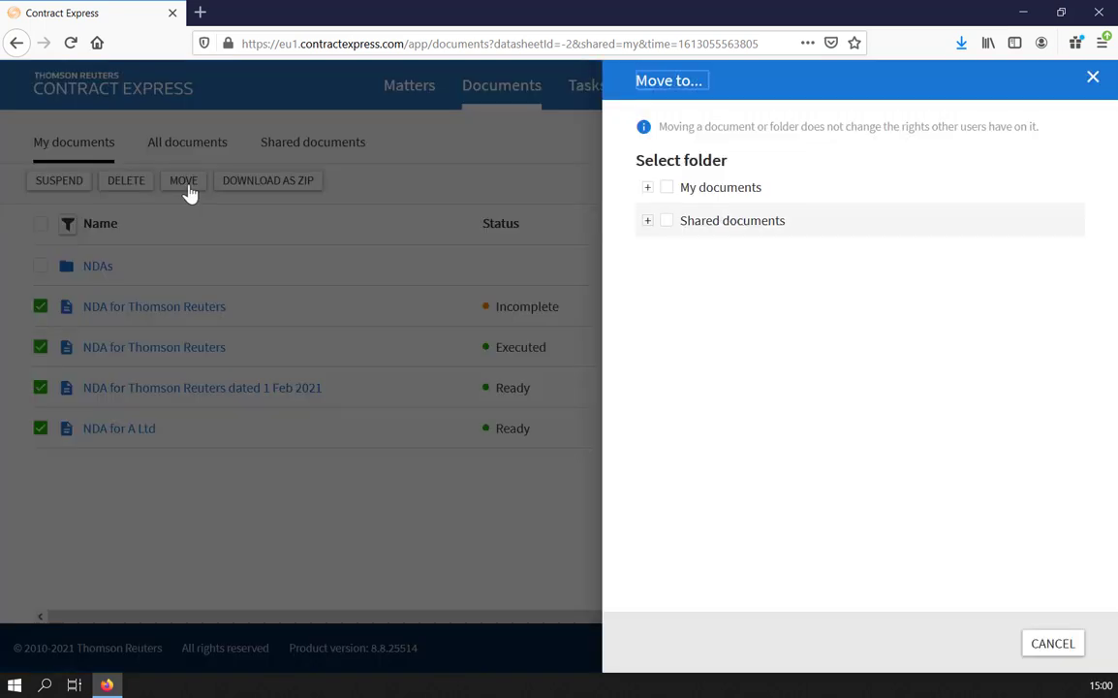
pyautogui.click(648, 188)
pyautogui.click(675, 221)
pyautogui.click(1059, 643)
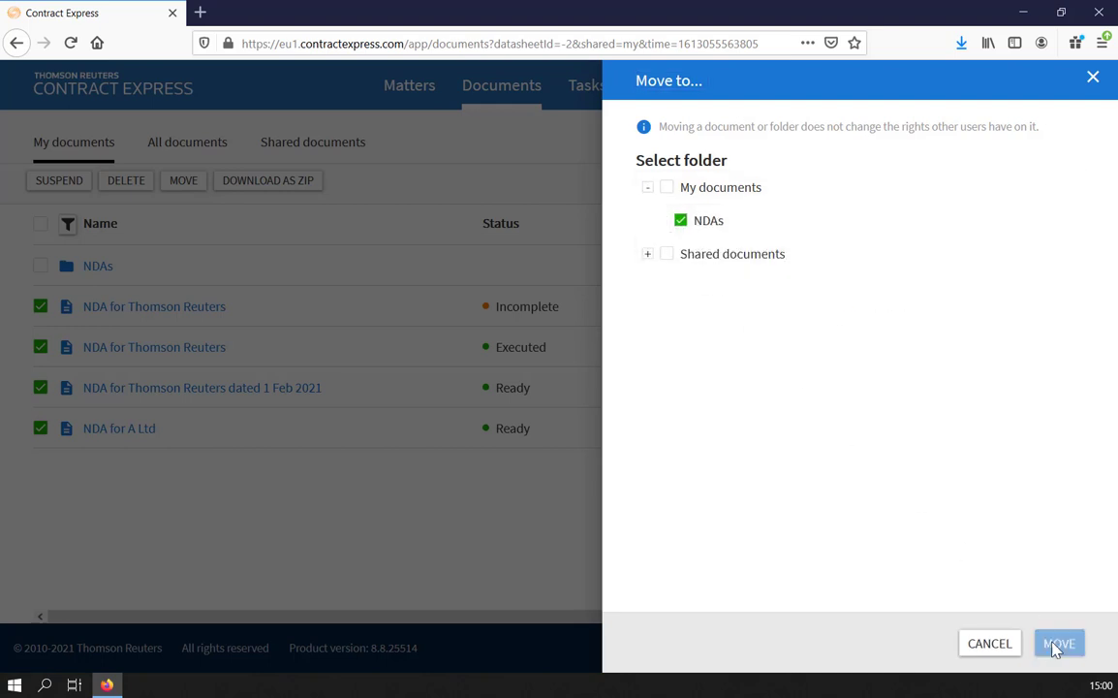
pyautogui.click(778, 148)
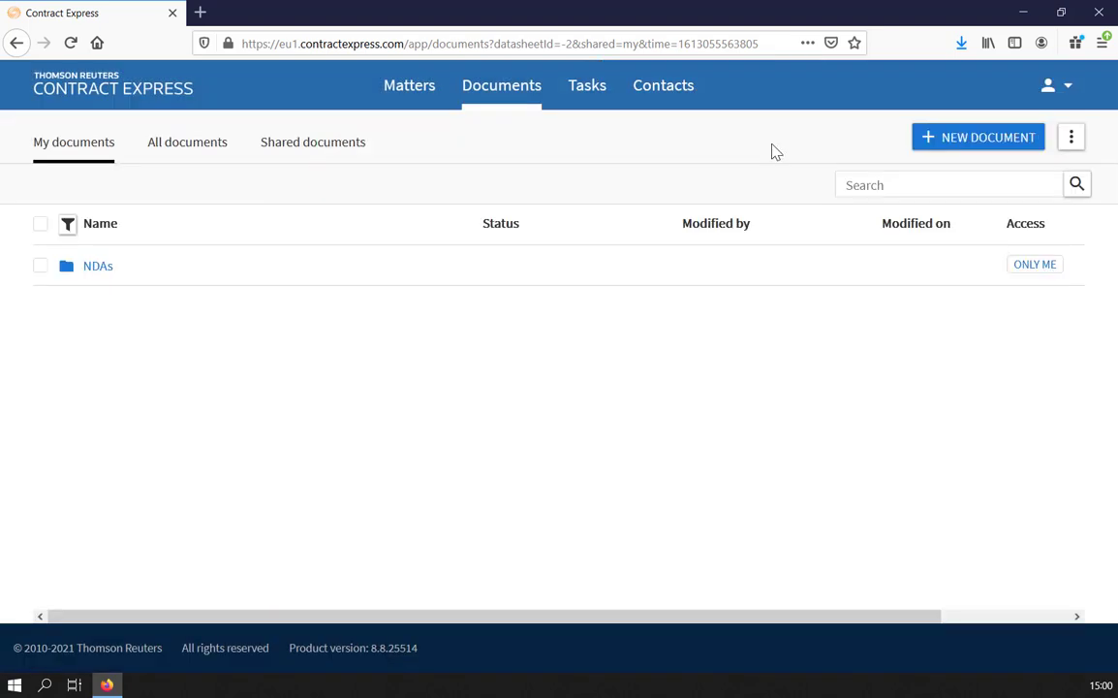
# Step: Turn off Inherit permissions for the NDAs folder and save its access settings
pyautogui.click(1030, 278)
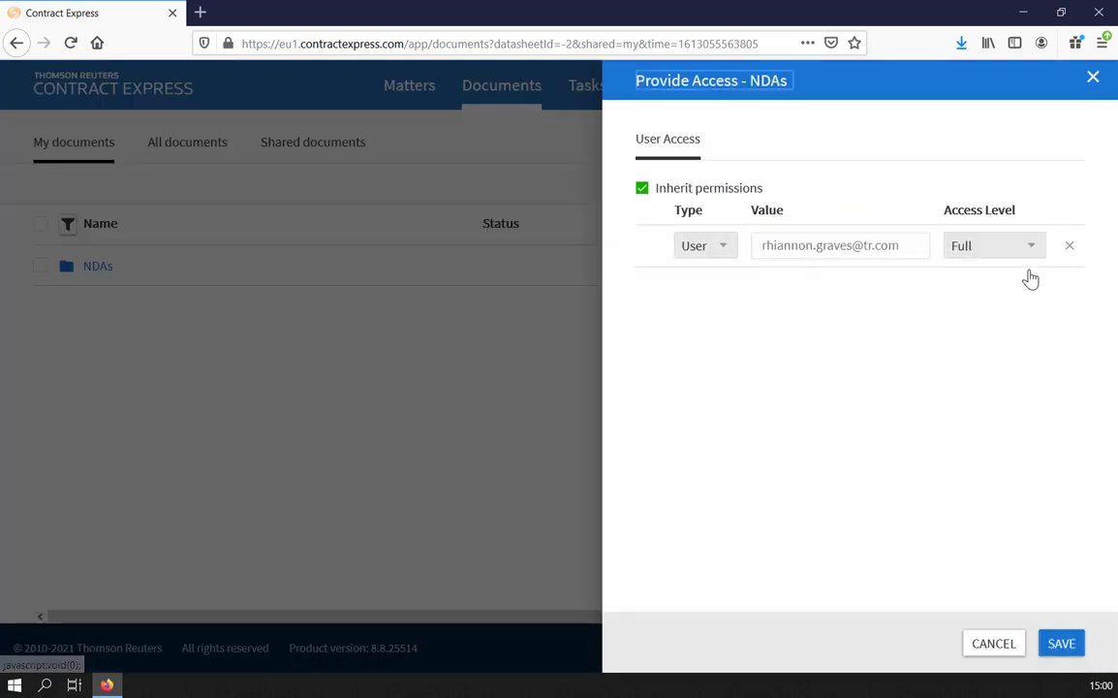
pyautogui.click(642, 189)
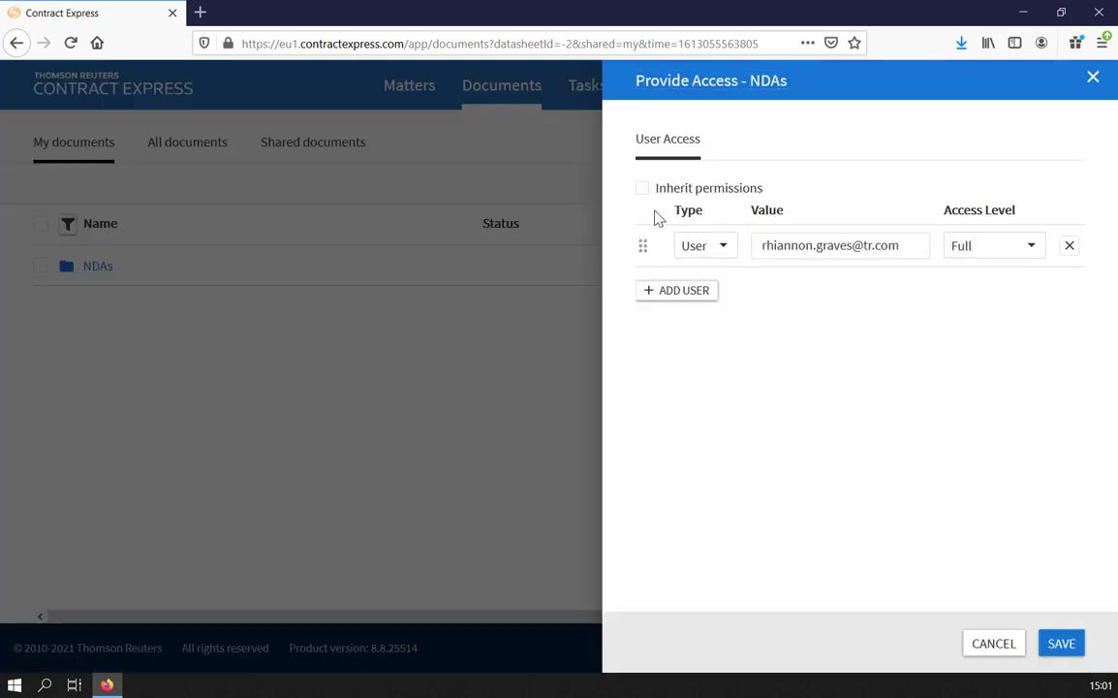
pyautogui.click(1061, 644)
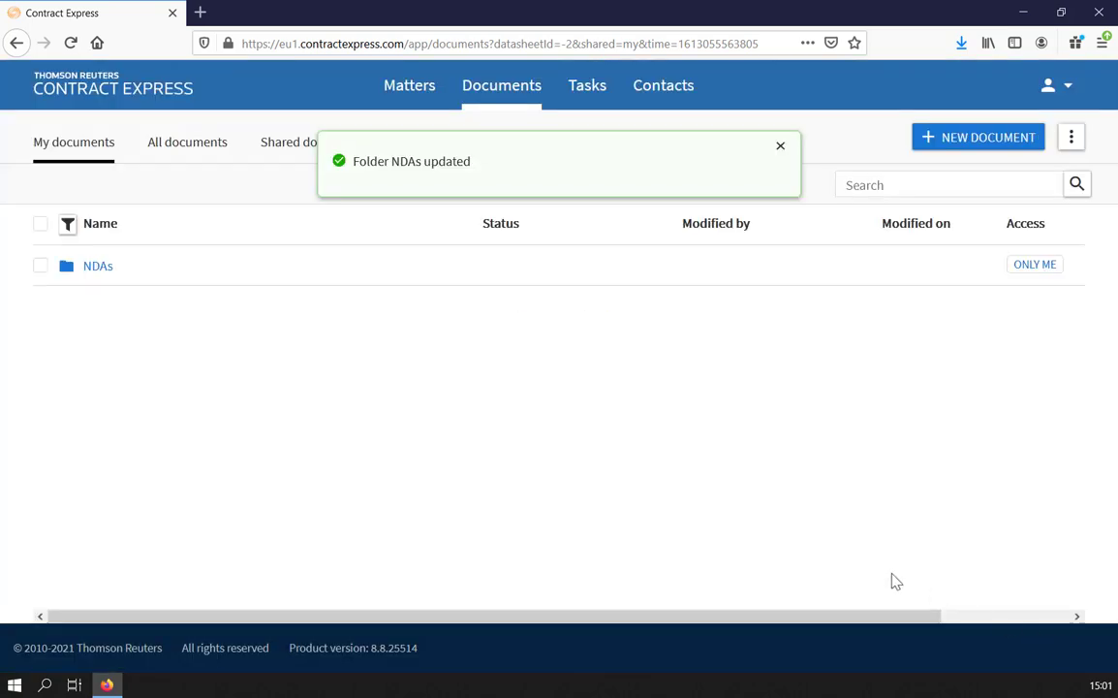
# Step: Open the NDAs folder and begin a new document inside it
pyautogui.click(109, 268)
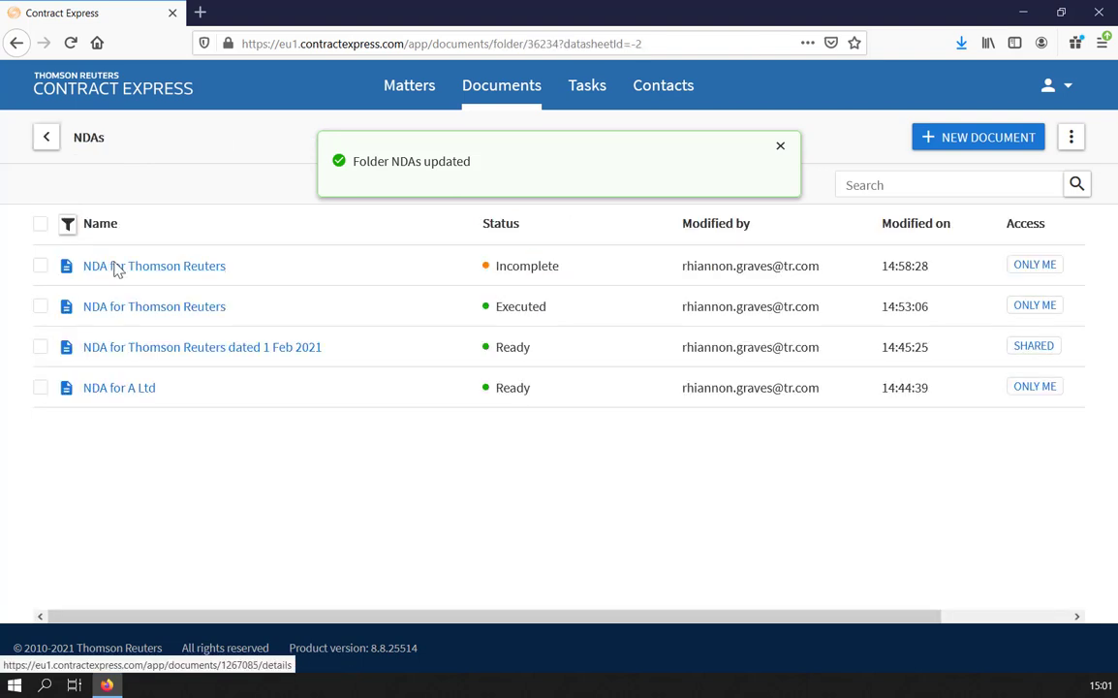
pyautogui.click(780, 147)
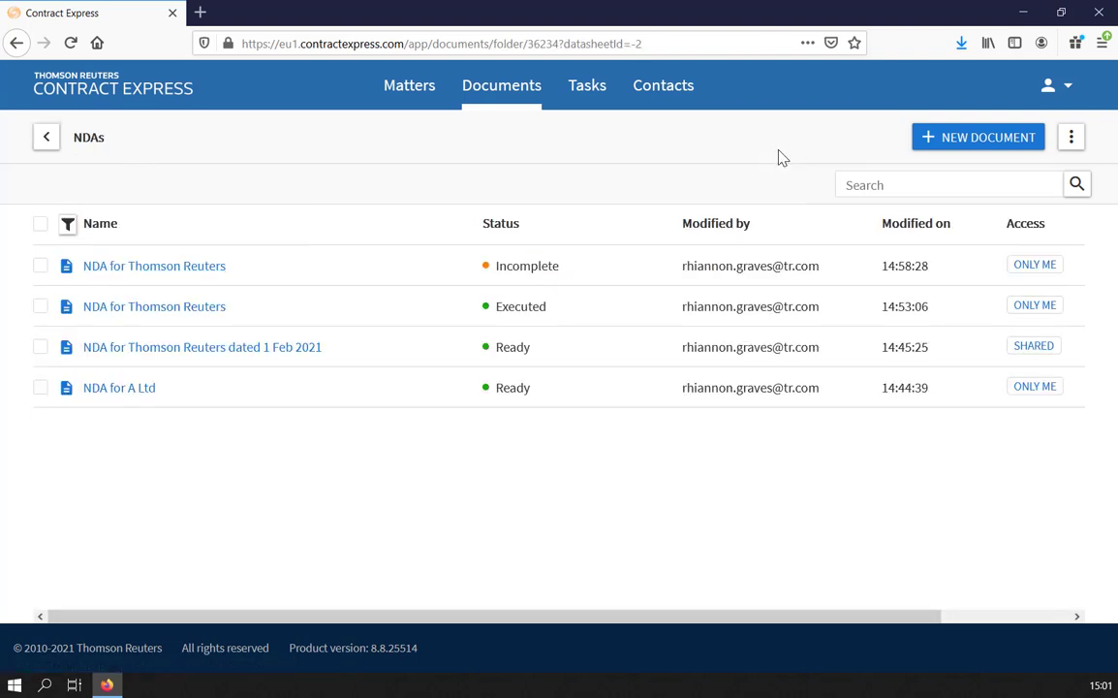
pyautogui.click(931, 142)
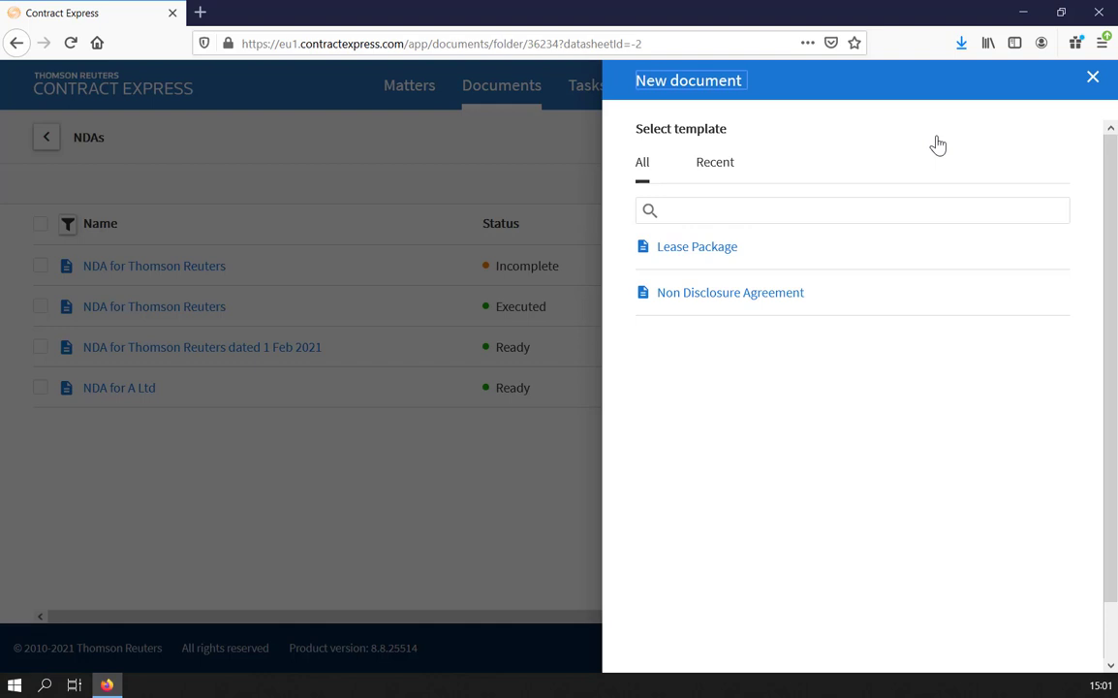